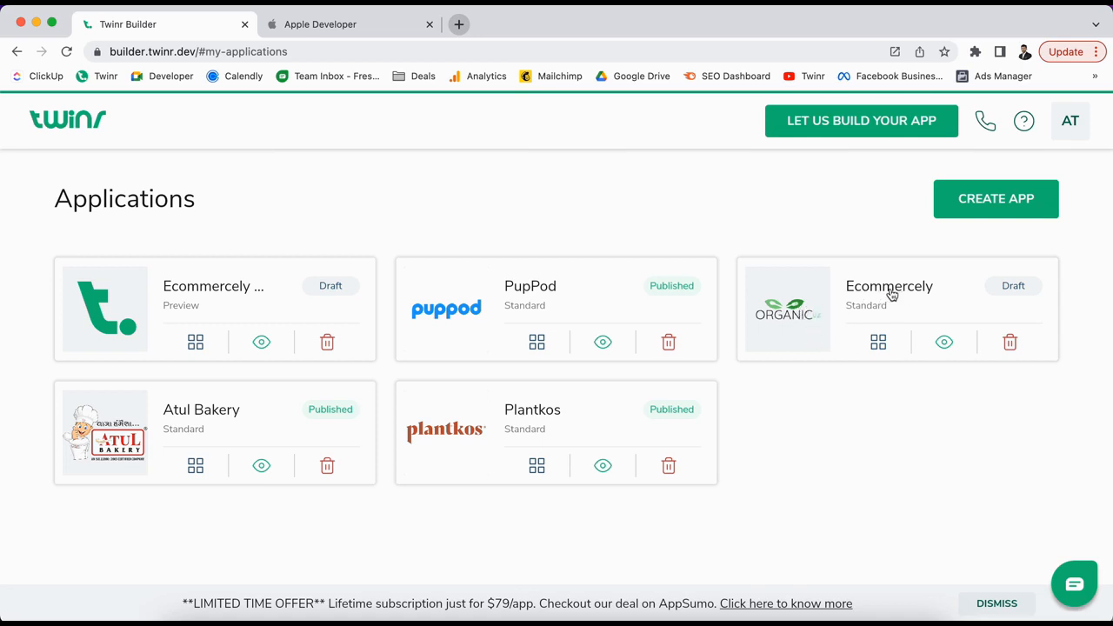
Step: Open the Ecommercely app's Firebase push notification settings and enable push notifications
click(788, 316)
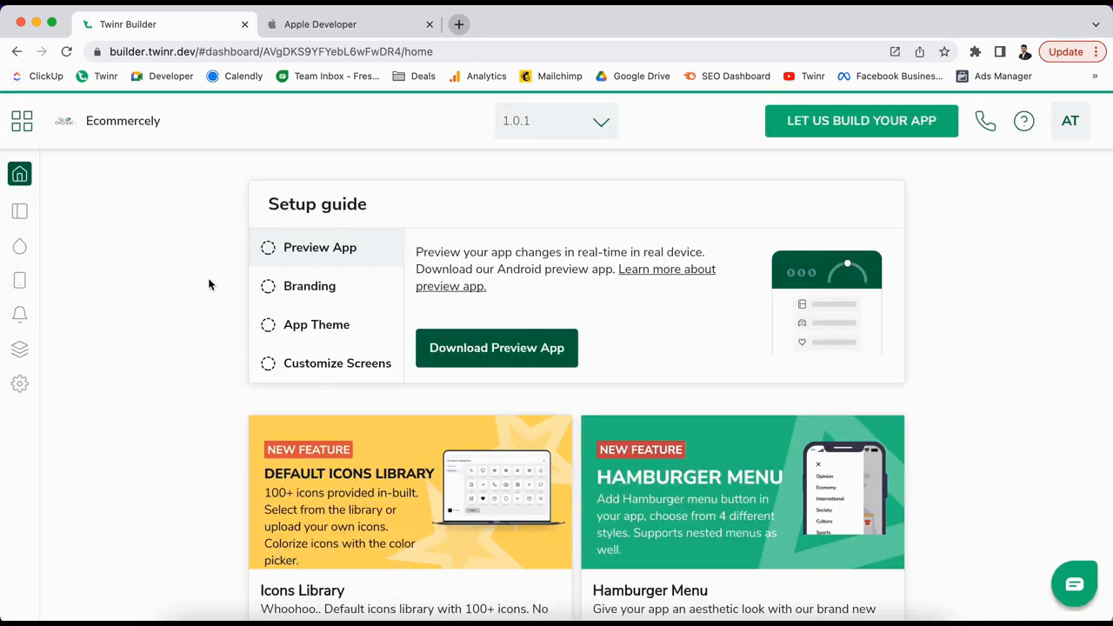
click(20, 314)
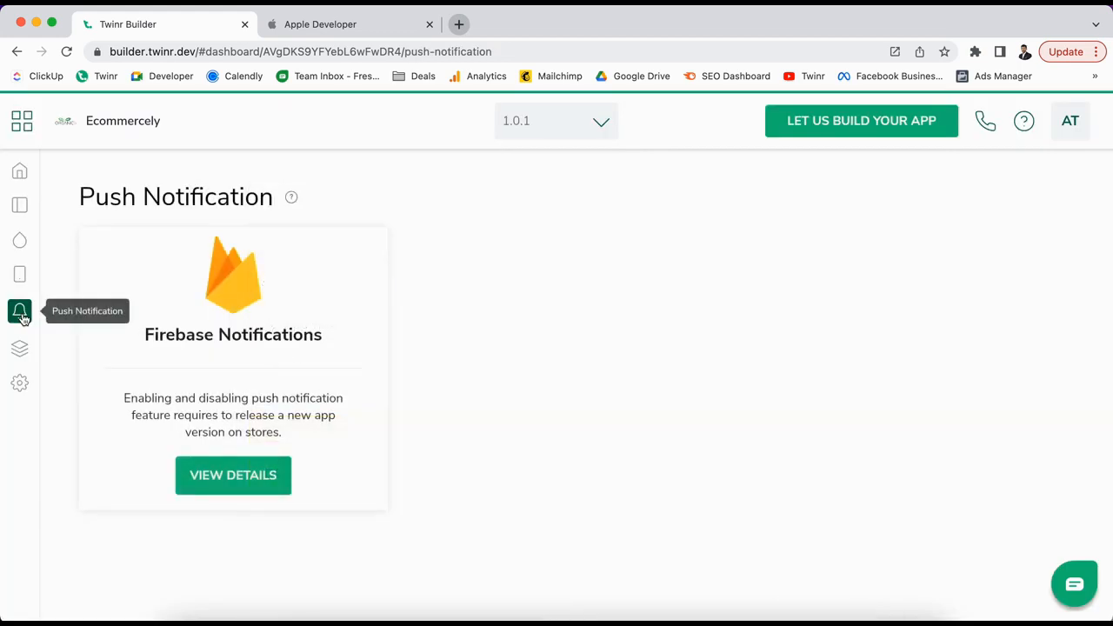
click(229, 480)
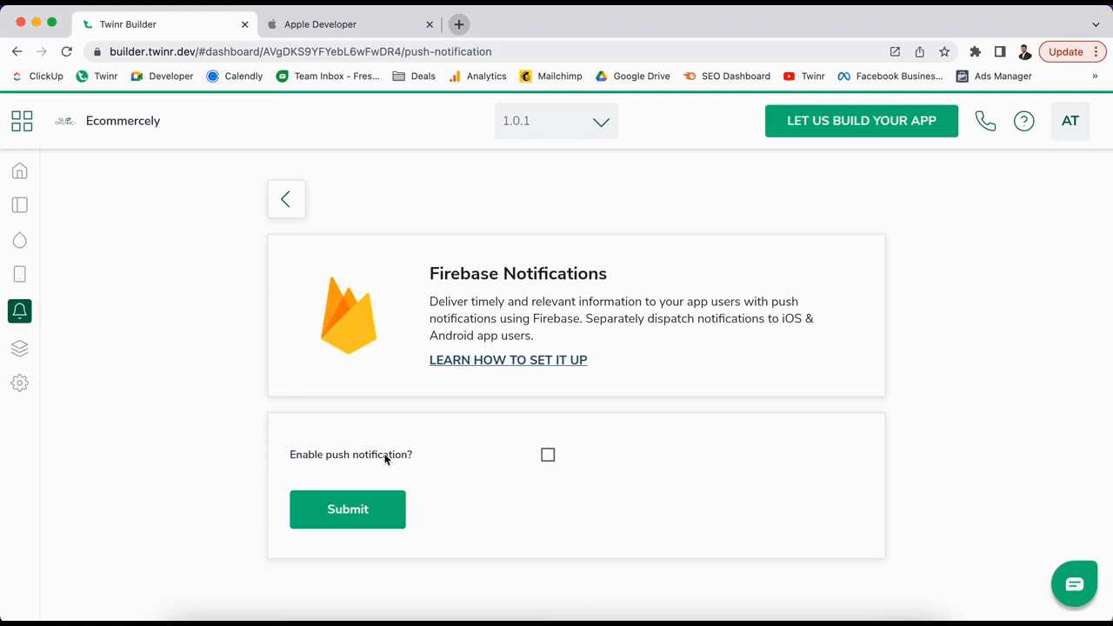
click(547, 455)
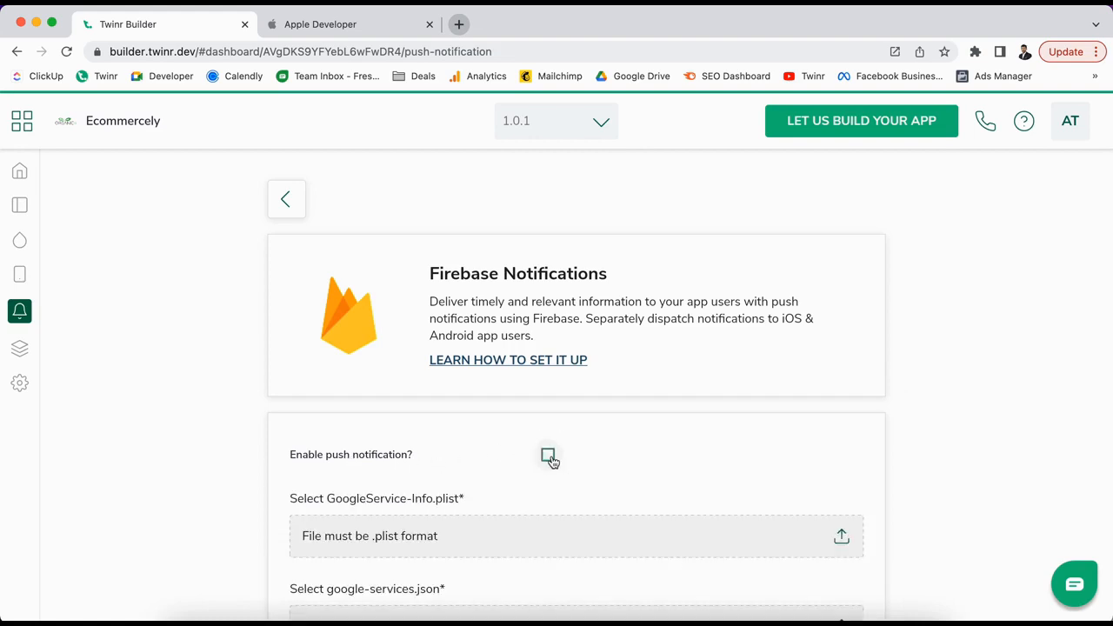
scroll(470, 425, down, 3)
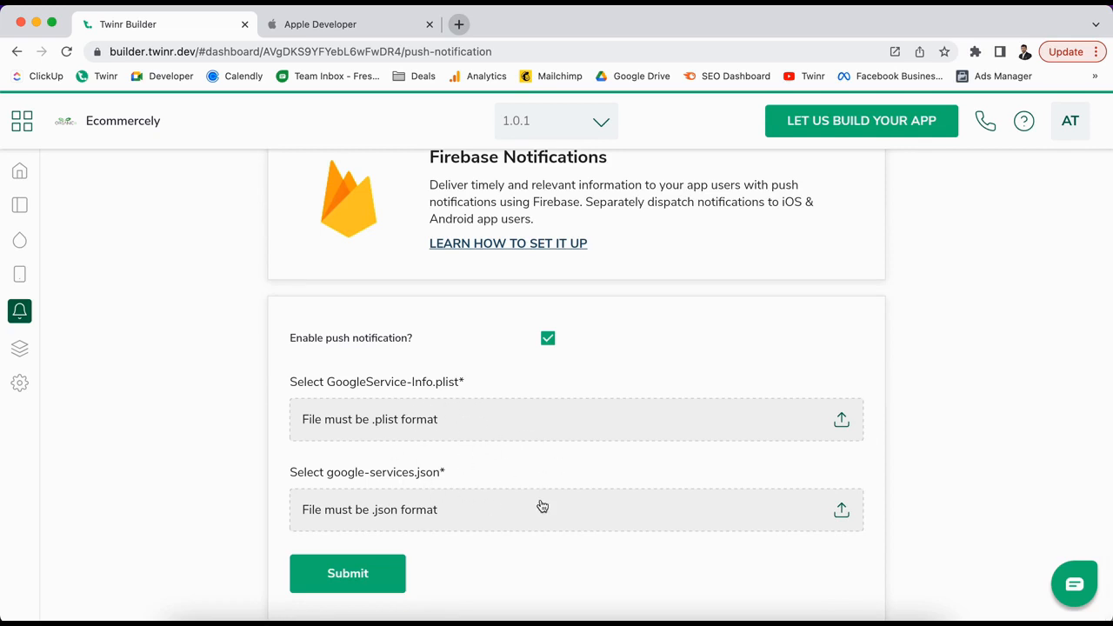
scroll(540, 500, up, 1)
scroll(531, 491, down, 1)
scroll(412, 355, up, 1)
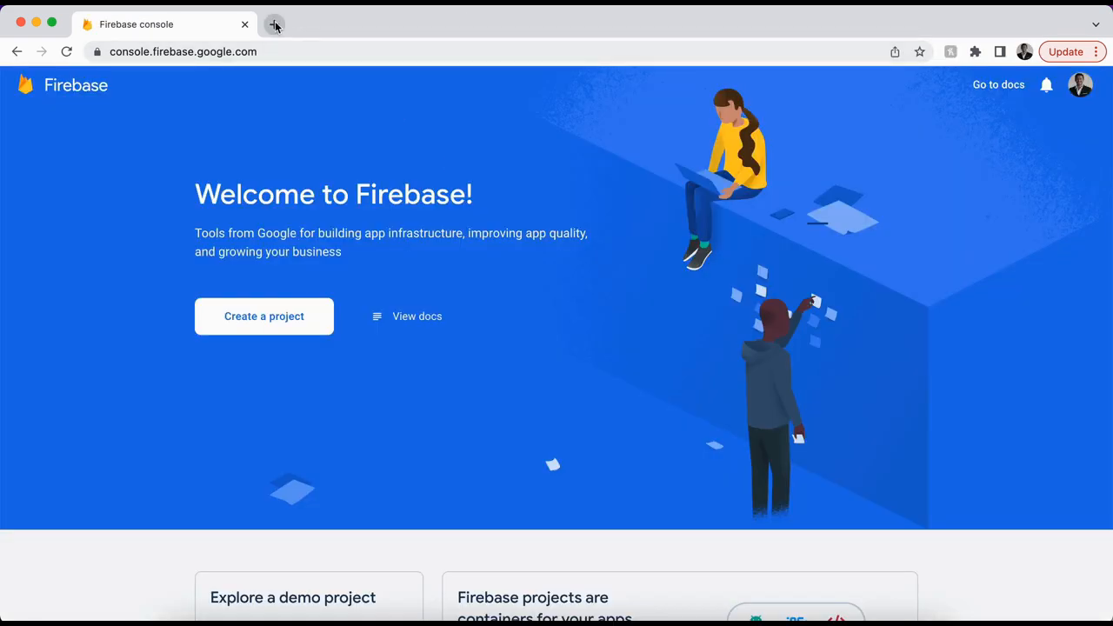
Step: Open firebase.google.com in a new browser tab and go to the Firebase console
click(274, 26)
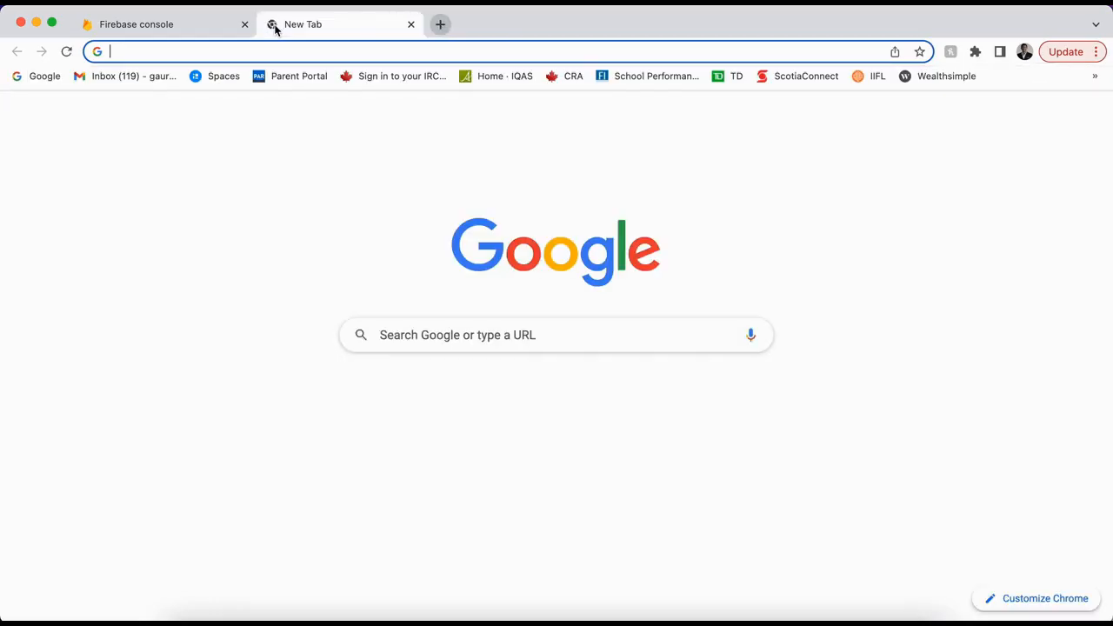
text(firebase)
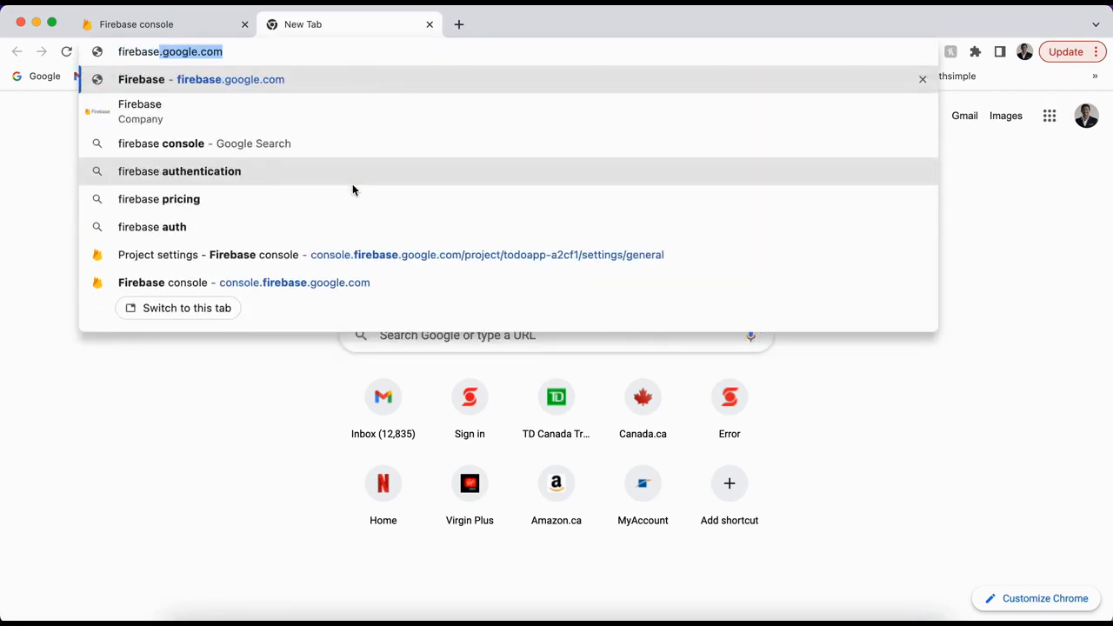
key(Right)
key(Return)
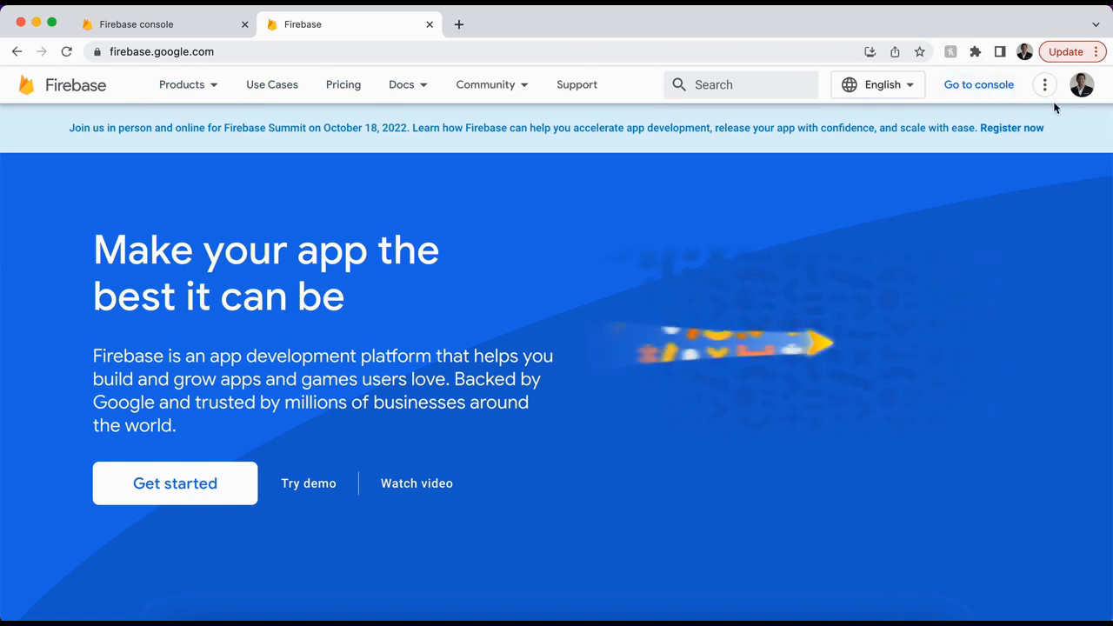
click(978, 94)
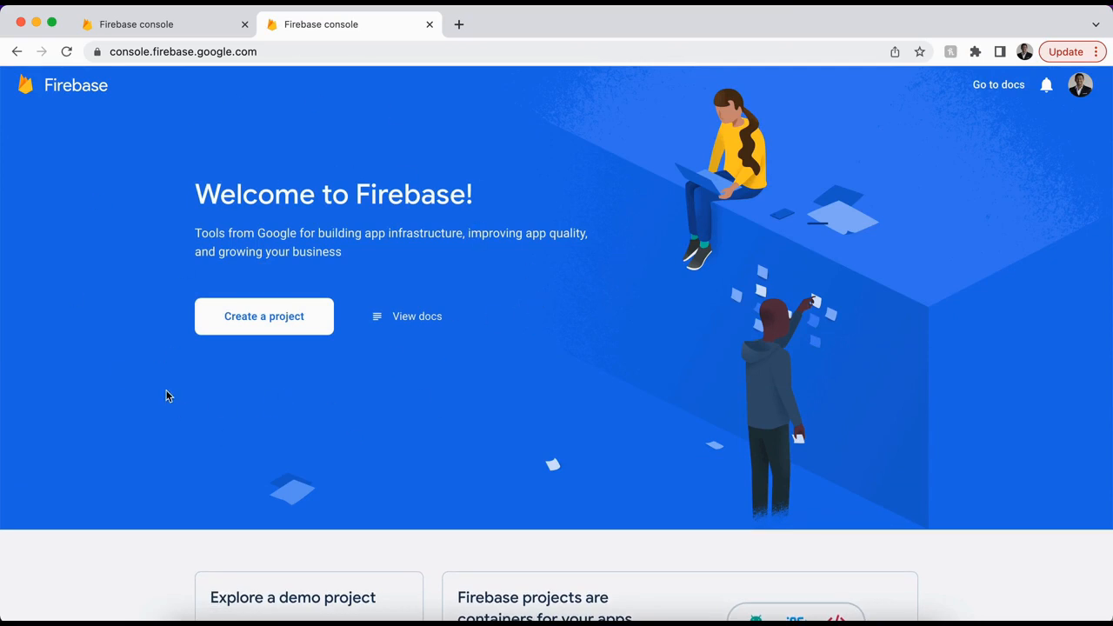
Step: Start a new Firebase project named Ecommercely, confirm the business-use statement and continue to the Google Analytics step
click(261, 318)
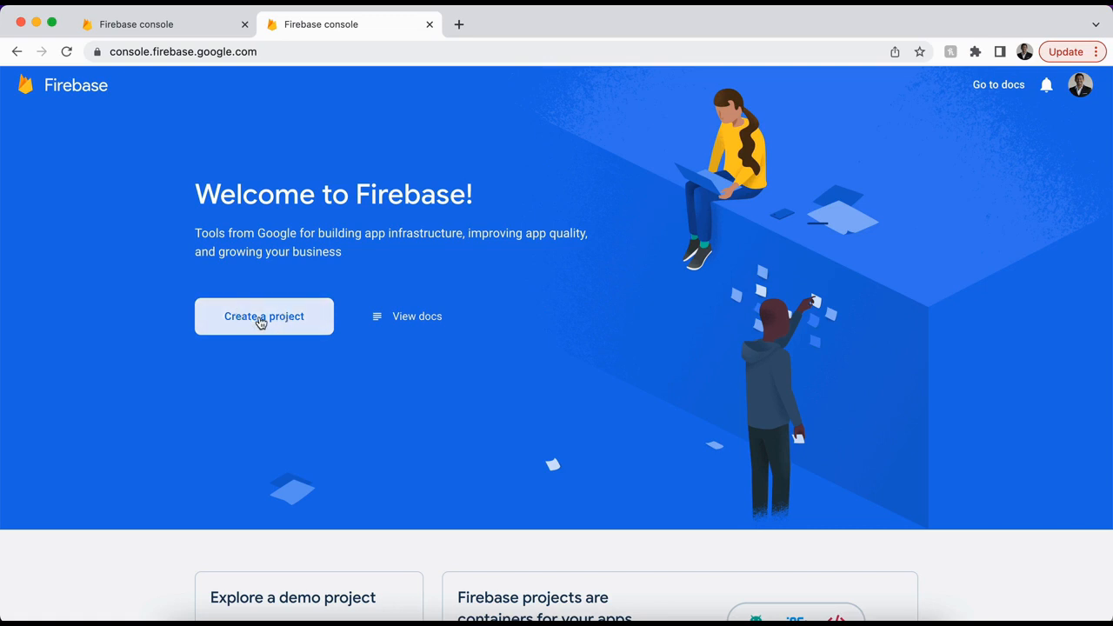
click(244, 341)
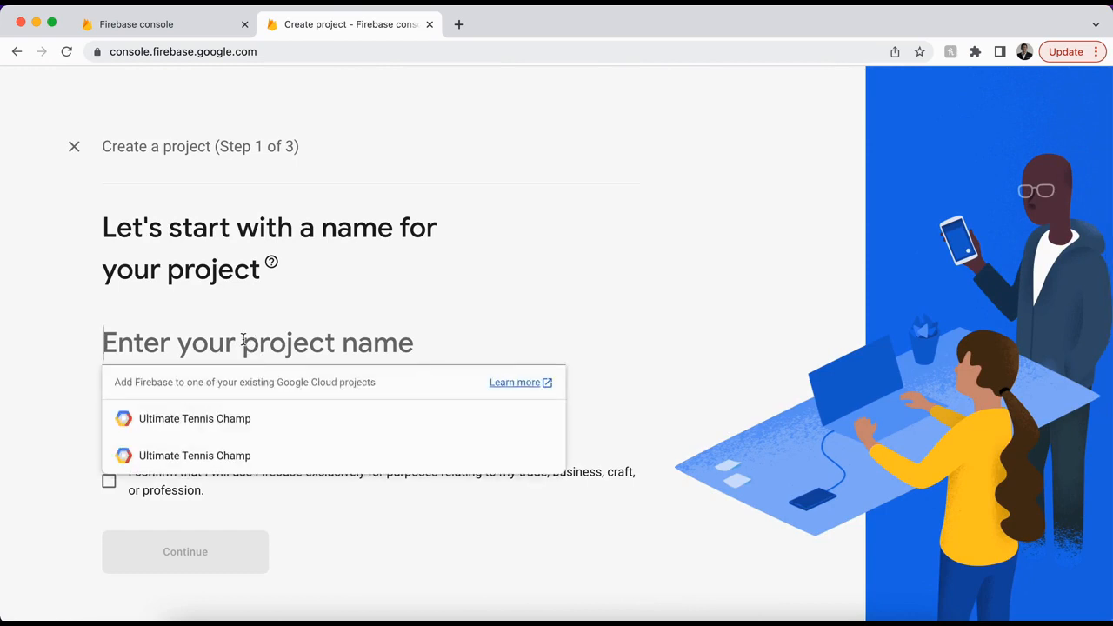
text(Ecommercely)
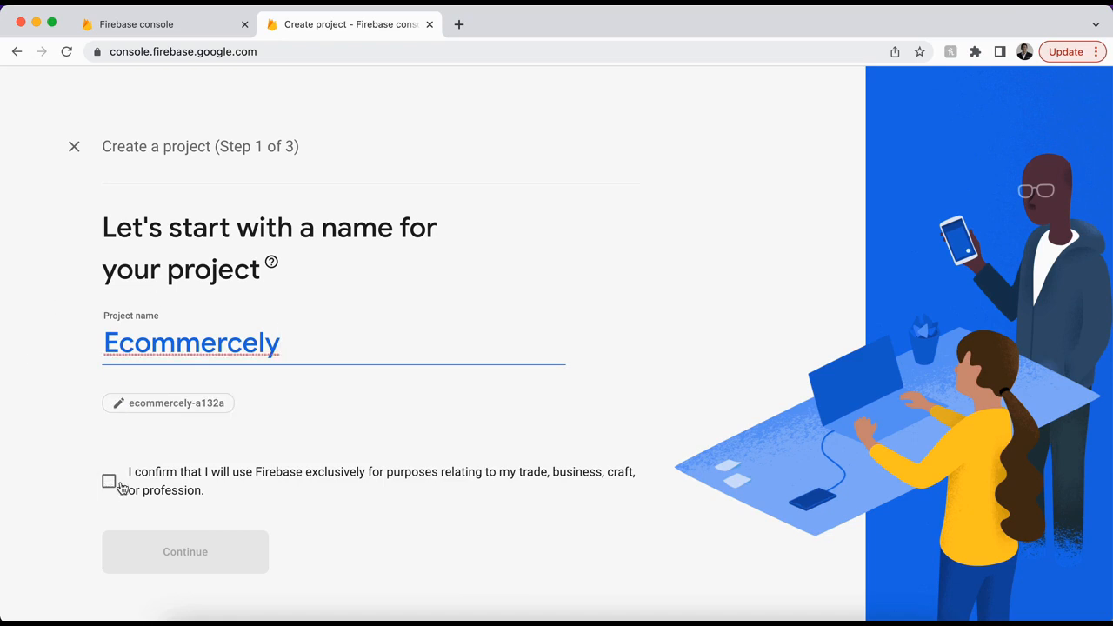
click(120, 487)
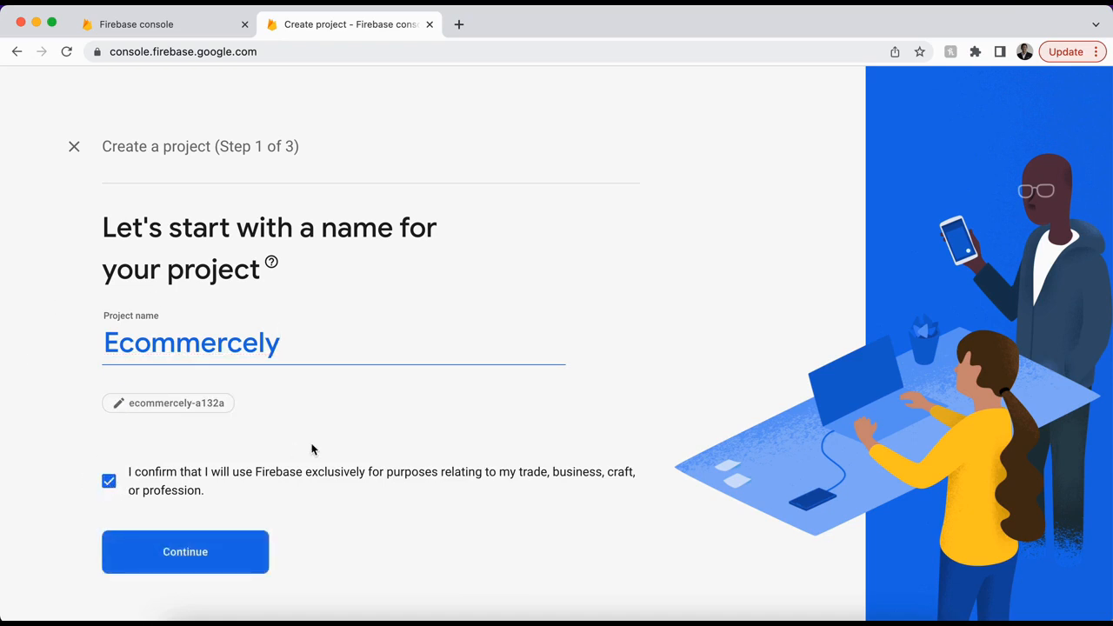
click(213, 555)
Step: Review the Google Analytics features and continue with Google Analytics enabled for the project
scroll(330, 404, down, 5)
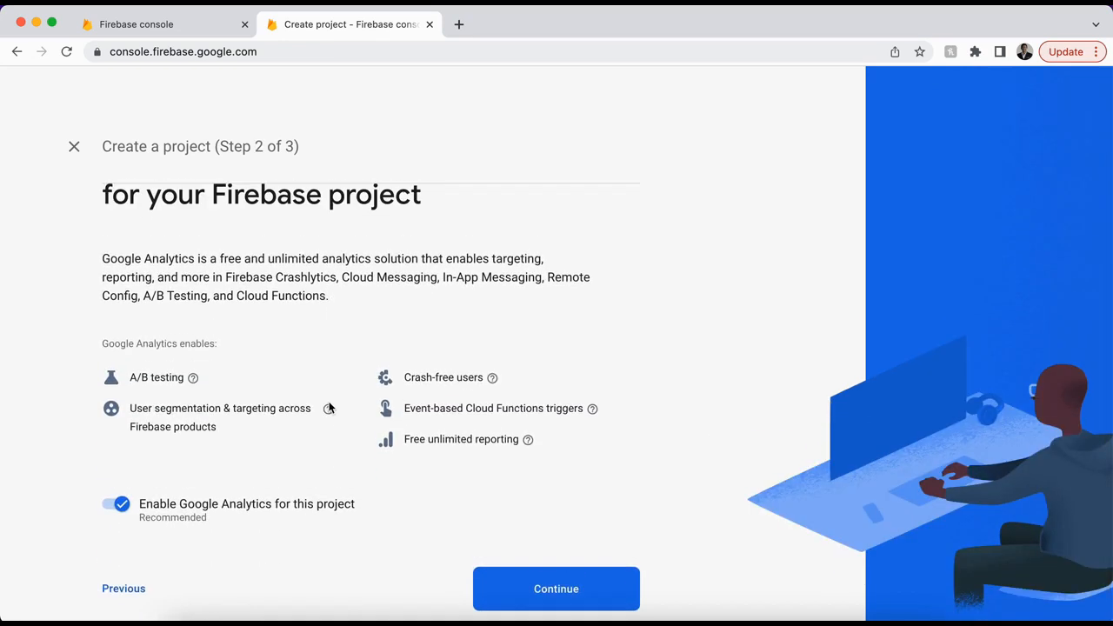
scroll(329, 405, up, 2)
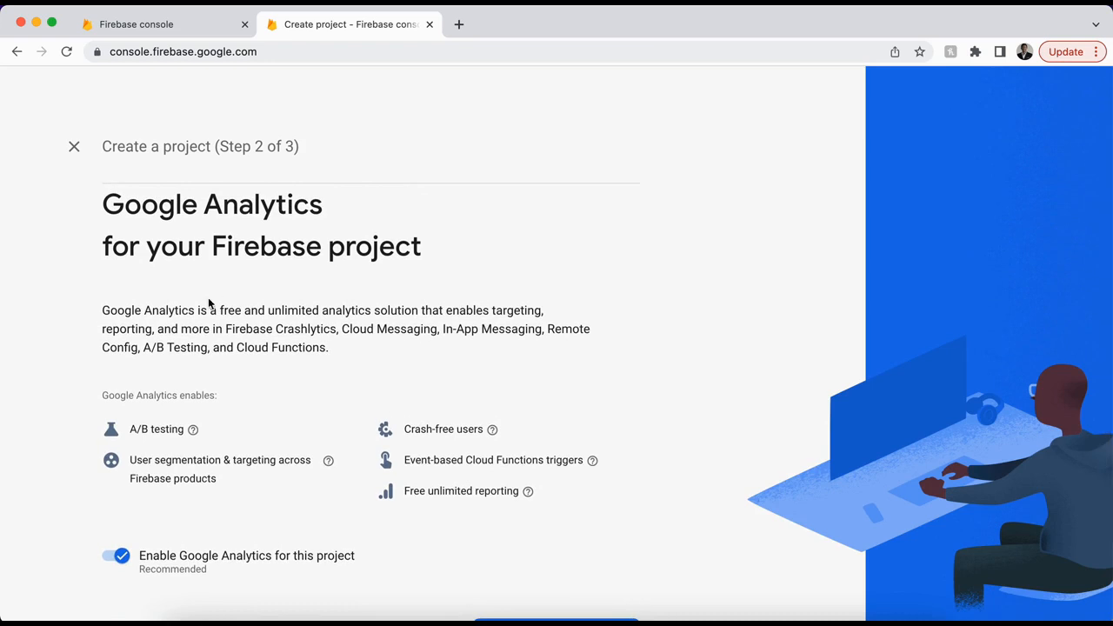
scroll(300, 308, down, 2)
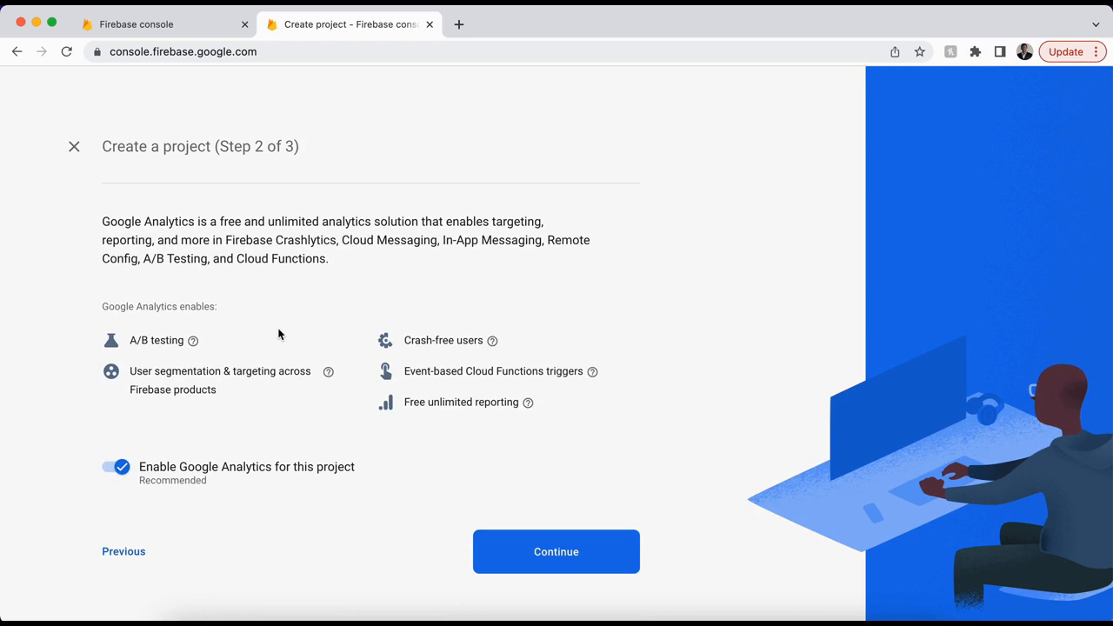
scroll(278, 332, up, 1)
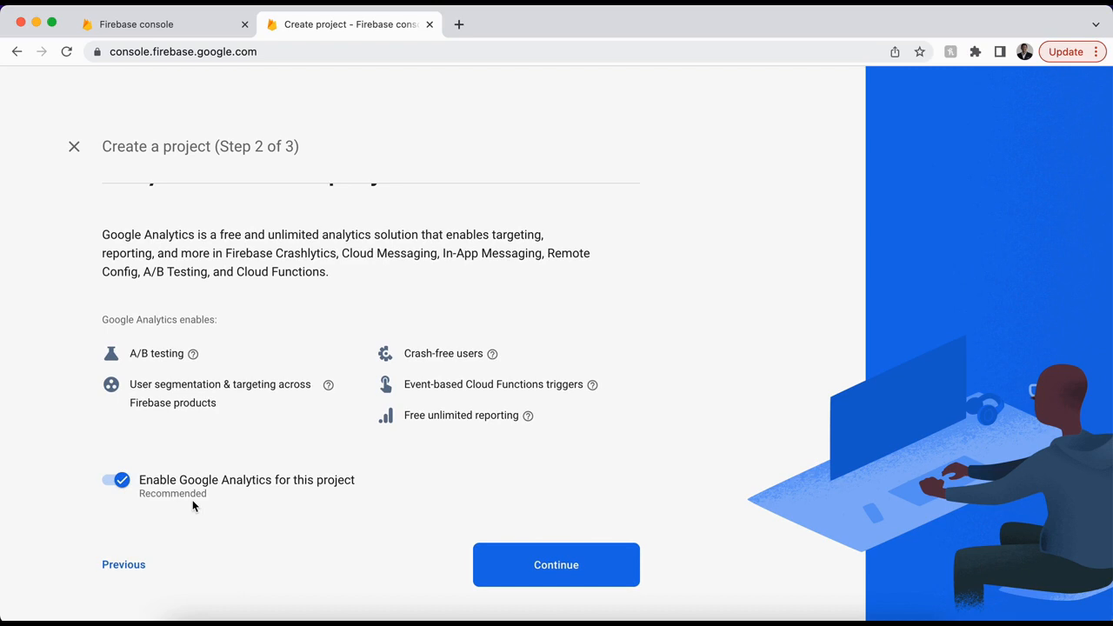
scroll(360, 335, up, 2)
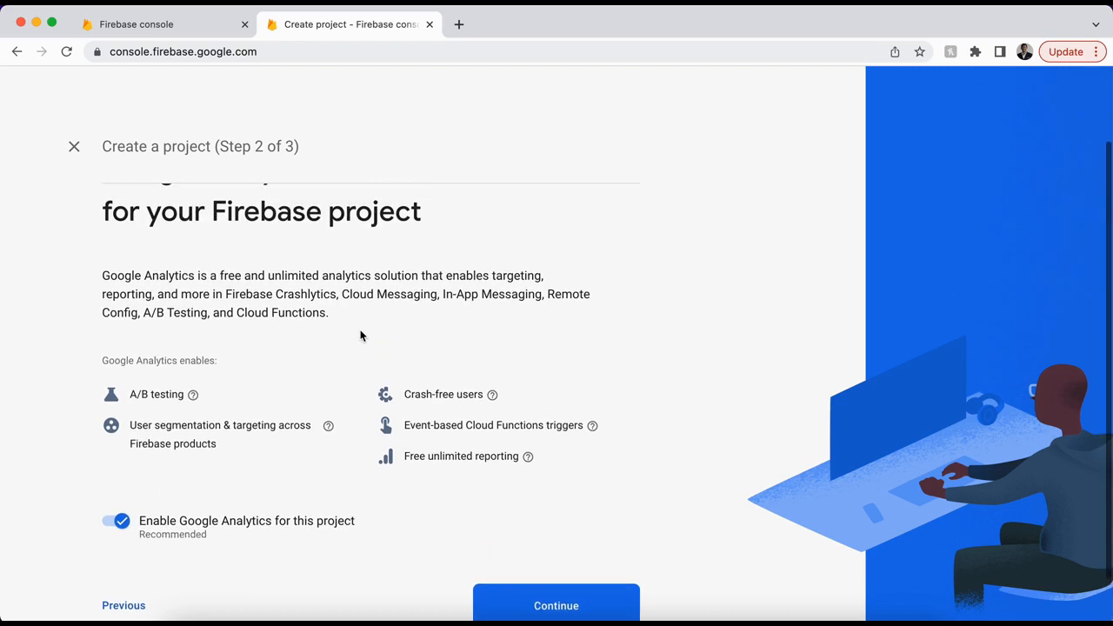
scroll(360, 337, down, 3)
click(567, 539)
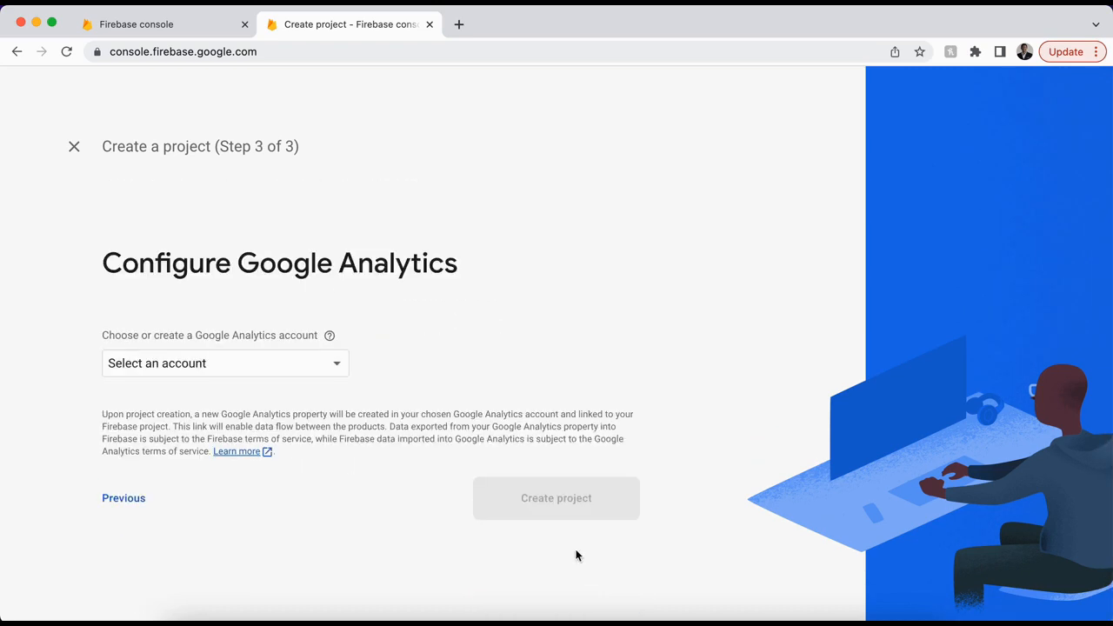
Step: Choose Default Account for Firebase as the Analytics account, create the project and continue to its overview
click(207, 361)
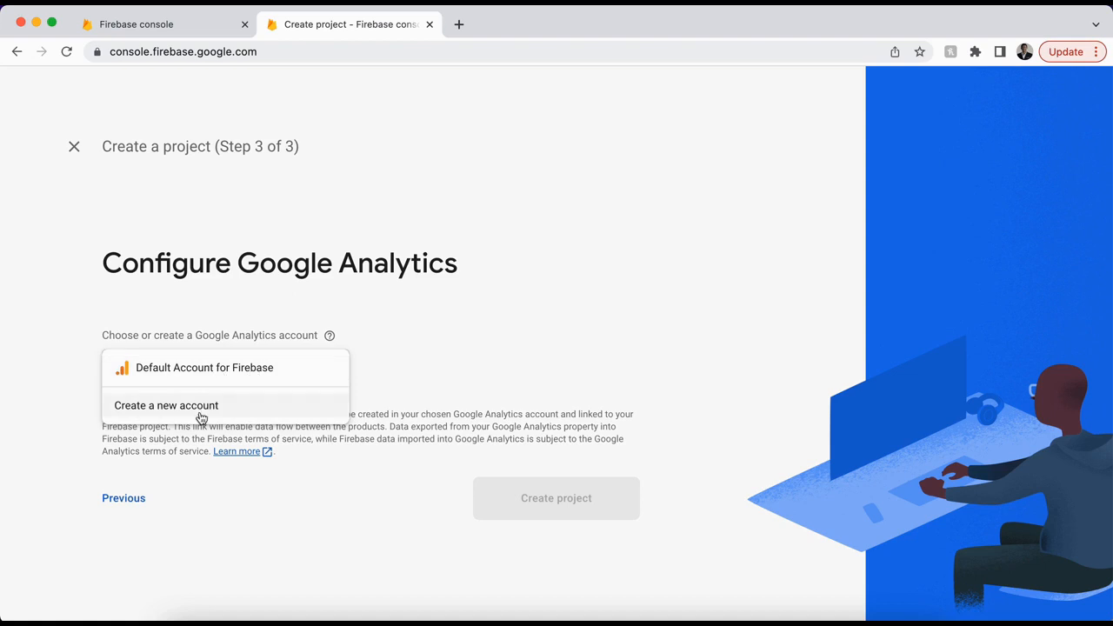
click(249, 367)
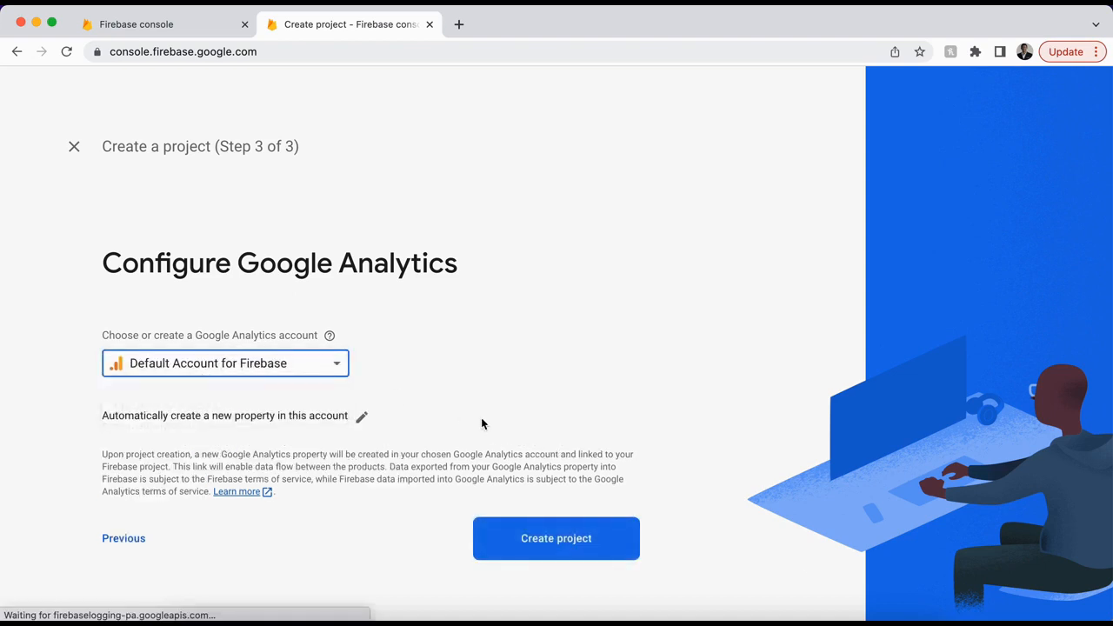
click(535, 537)
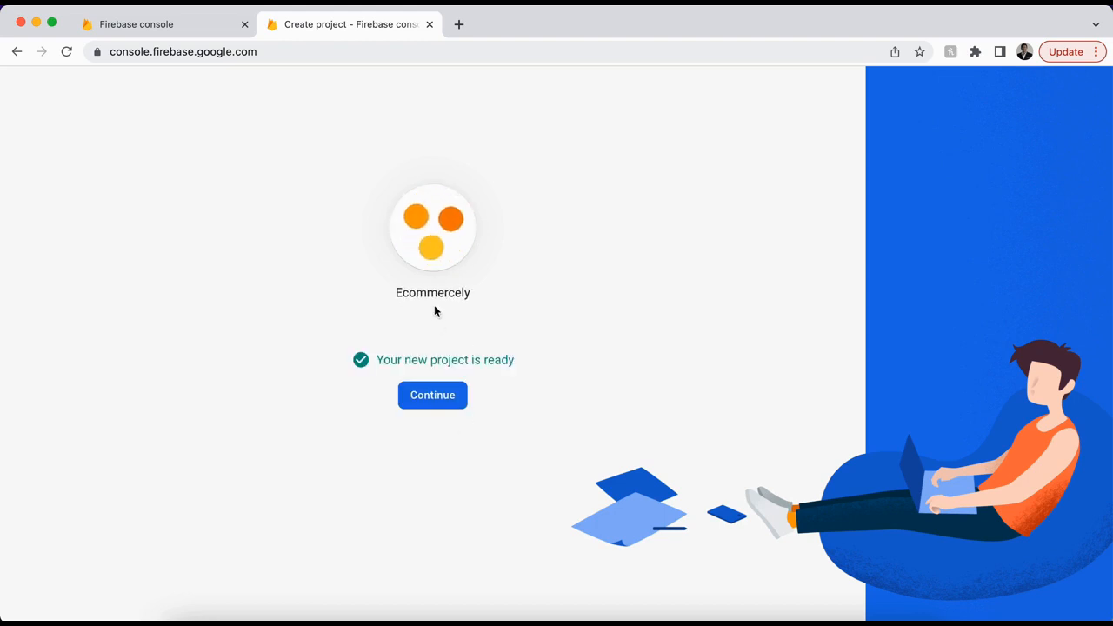
click(436, 400)
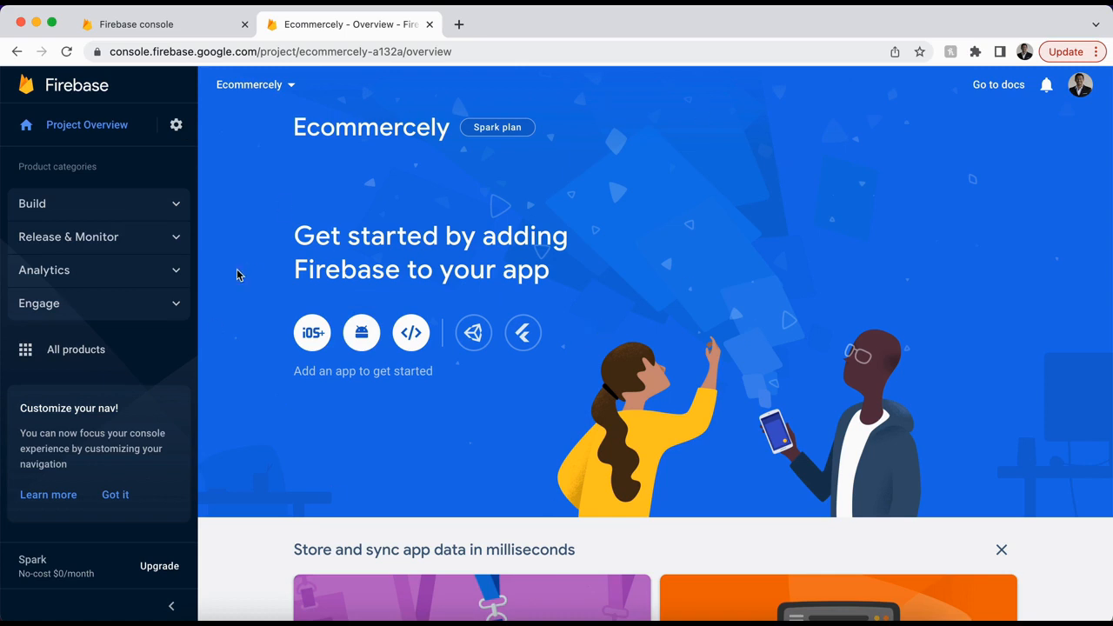
Step: Open the project's general settings and start adding an iOS app under Your apps
click(176, 127)
click(263, 132)
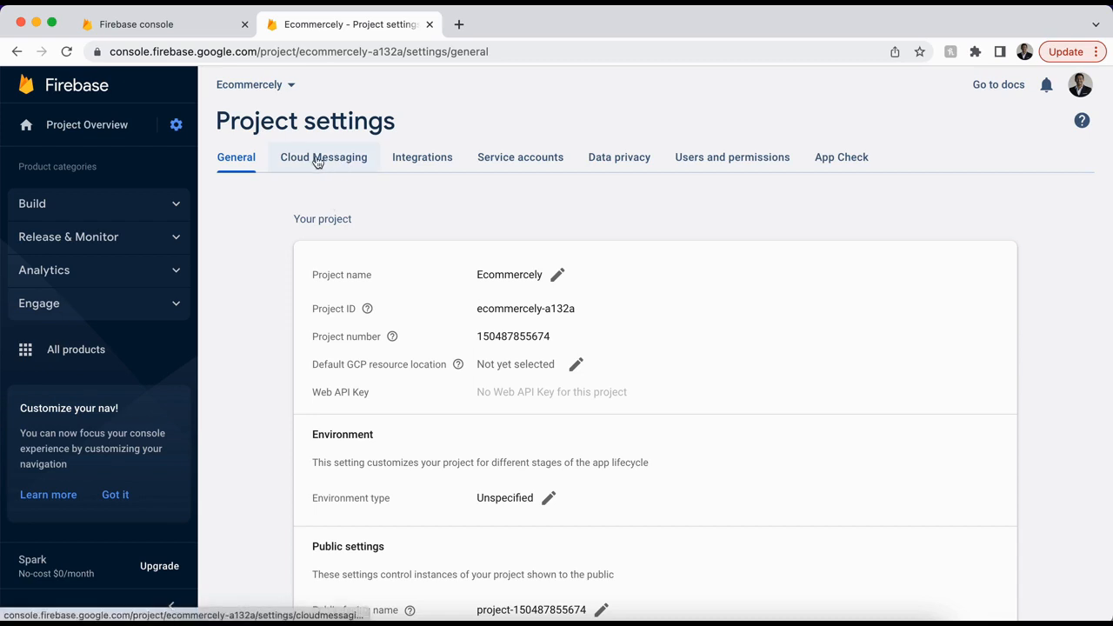
scroll(269, 264, down, 5)
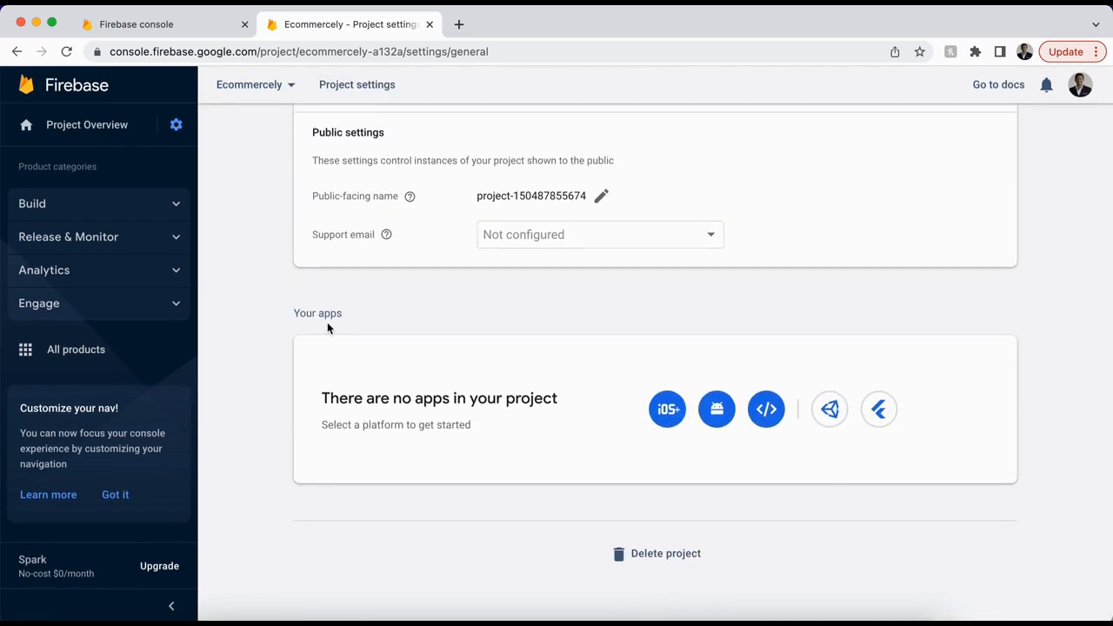
scroll(497, 430, up, 5)
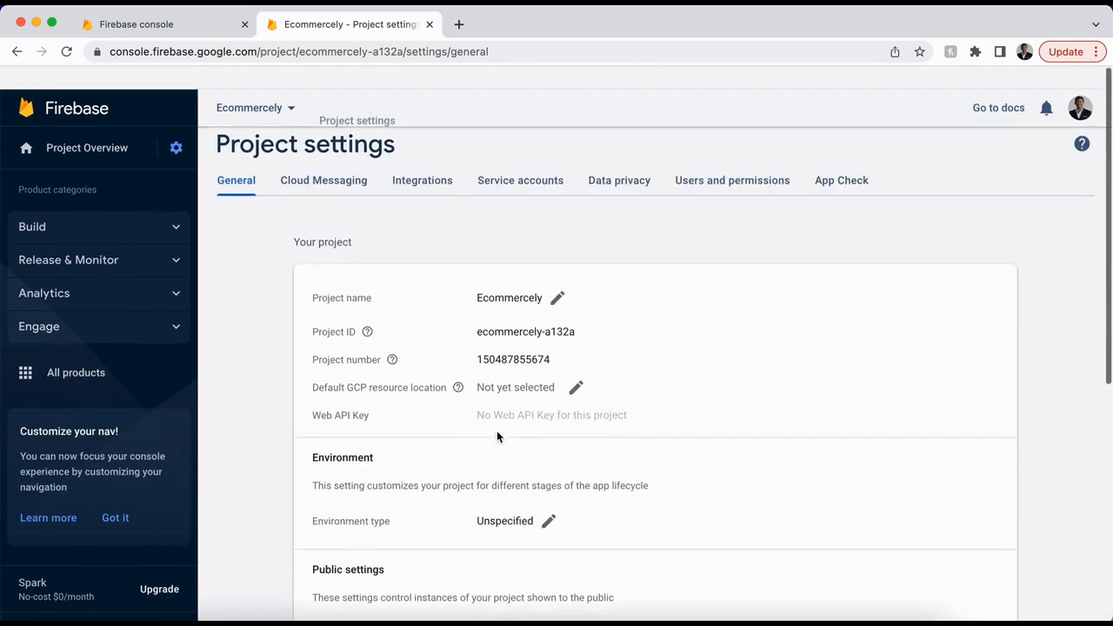
scroll(253, 286, down, 5)
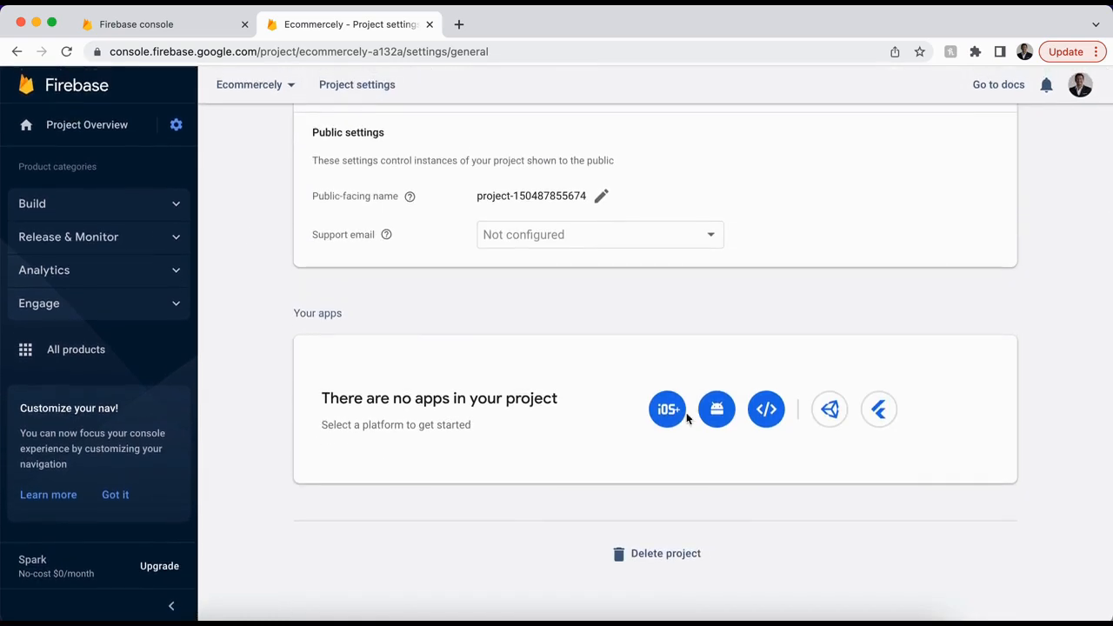
click(666, 416)
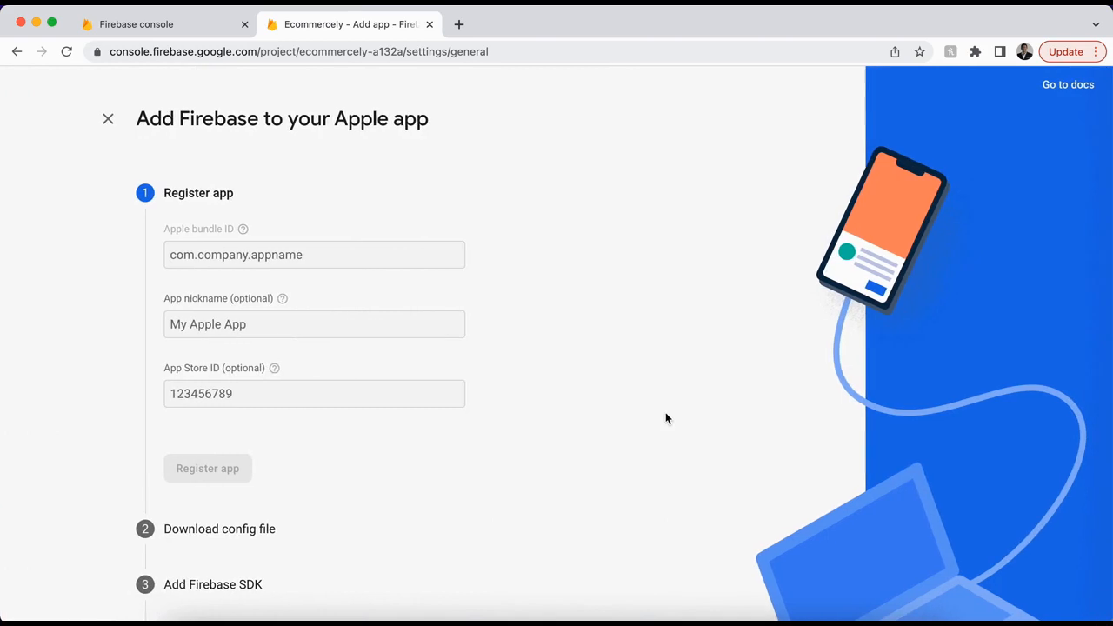
Step: Copy the iOS Bundle ID com.ecommercely.app from Twinr Builder's branding info into Firebase's Apple bundle ID field
click(343, 252)
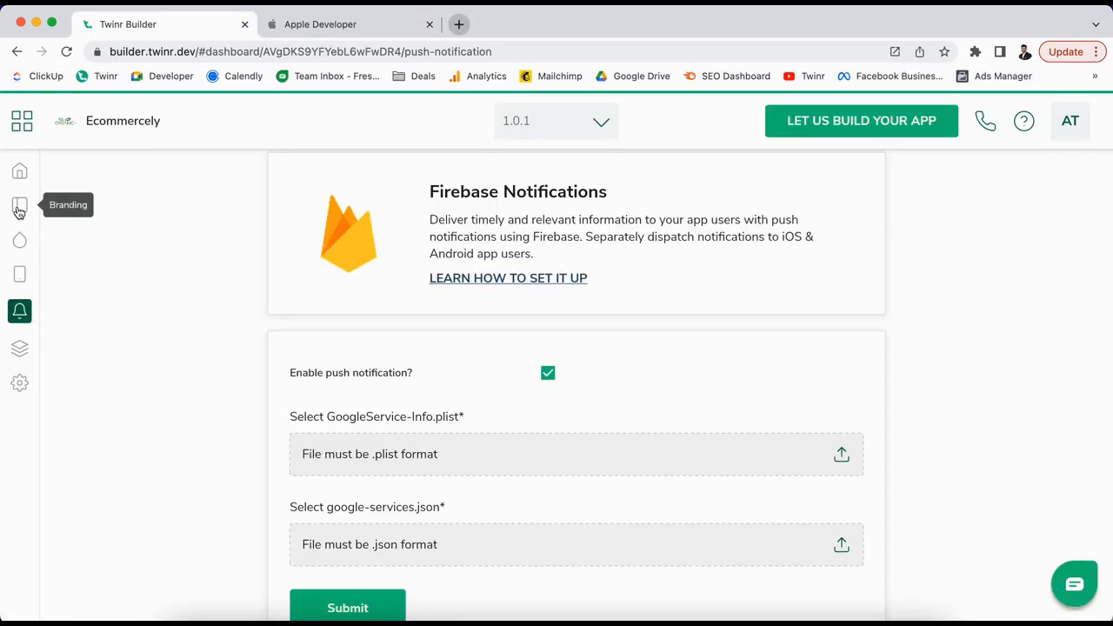
click(18, 209)
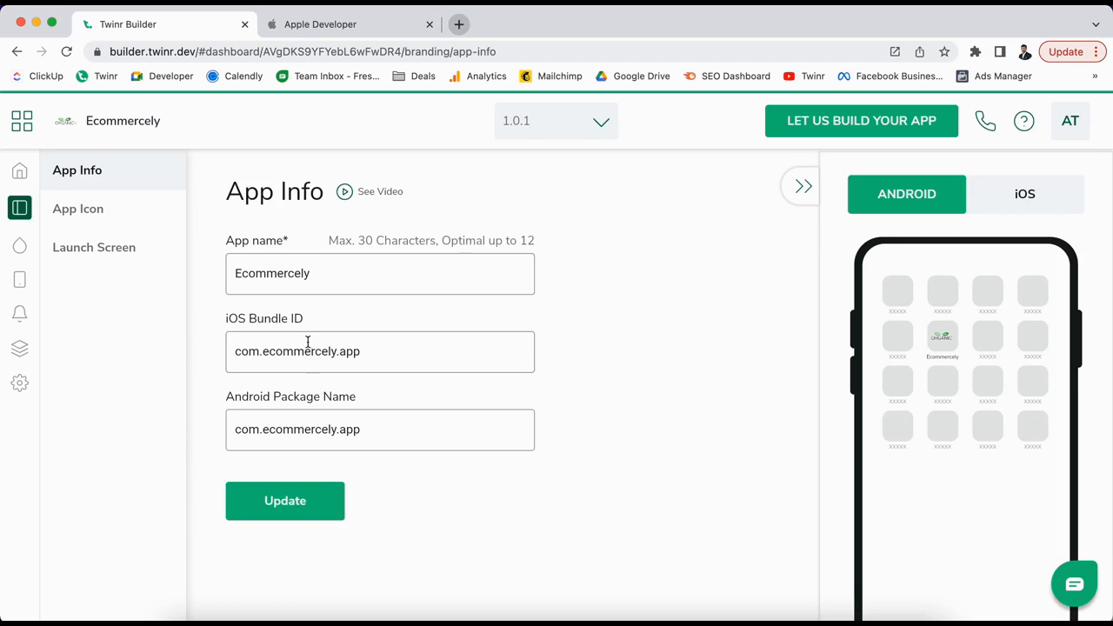
drag(365, 354, 232, 351)
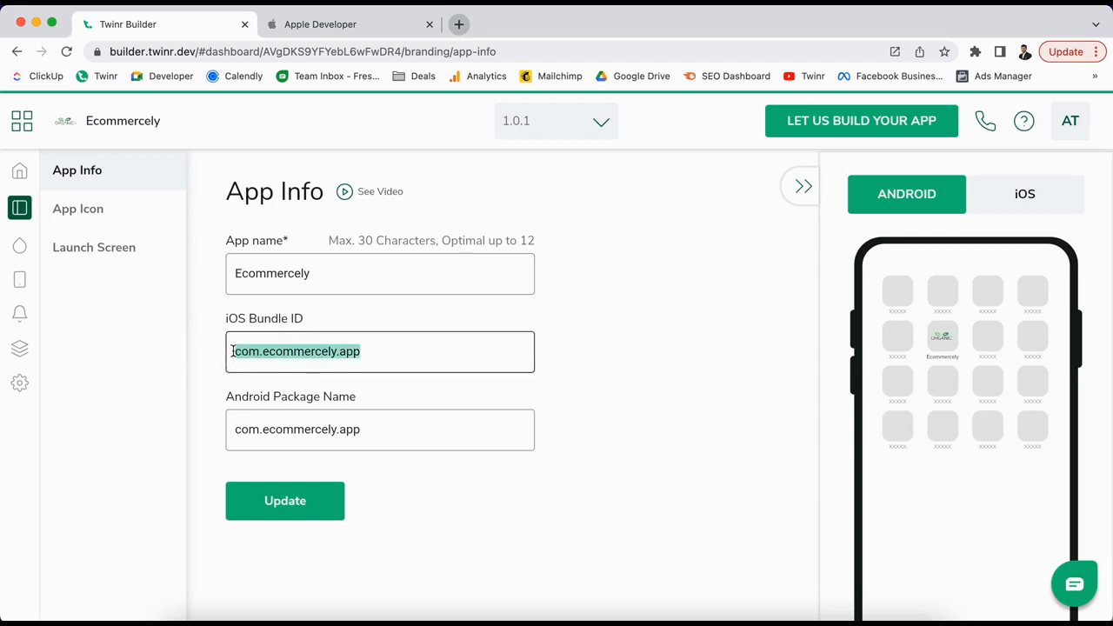
key(super+c)
key(super+Tab)
key(super+v)
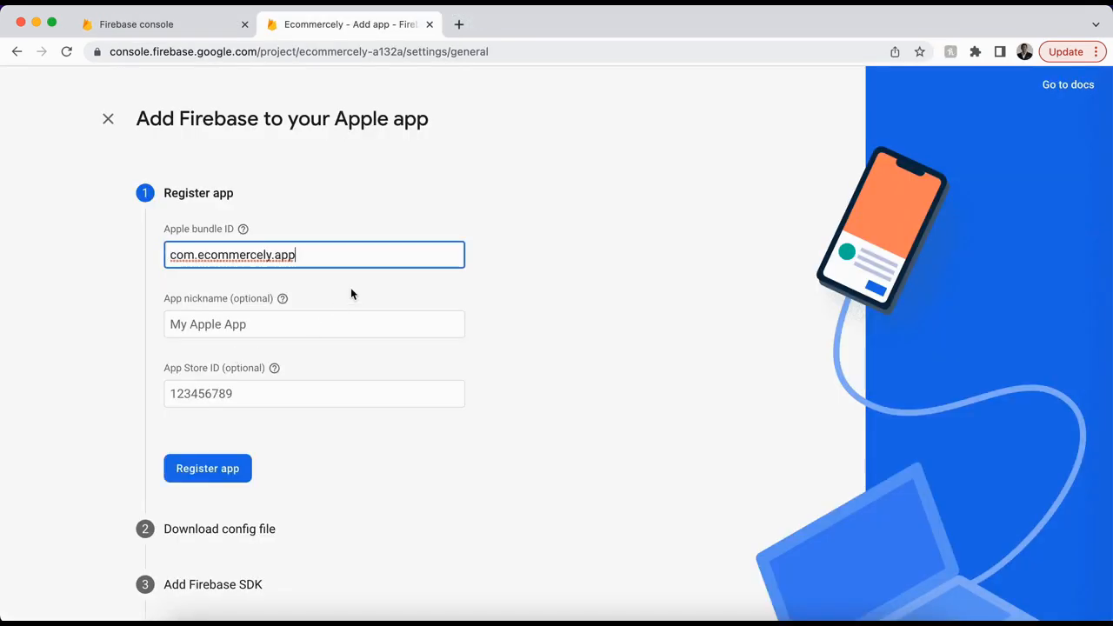
Step: Set the Apple app's nickname to Ecommercely
click(235, 325)
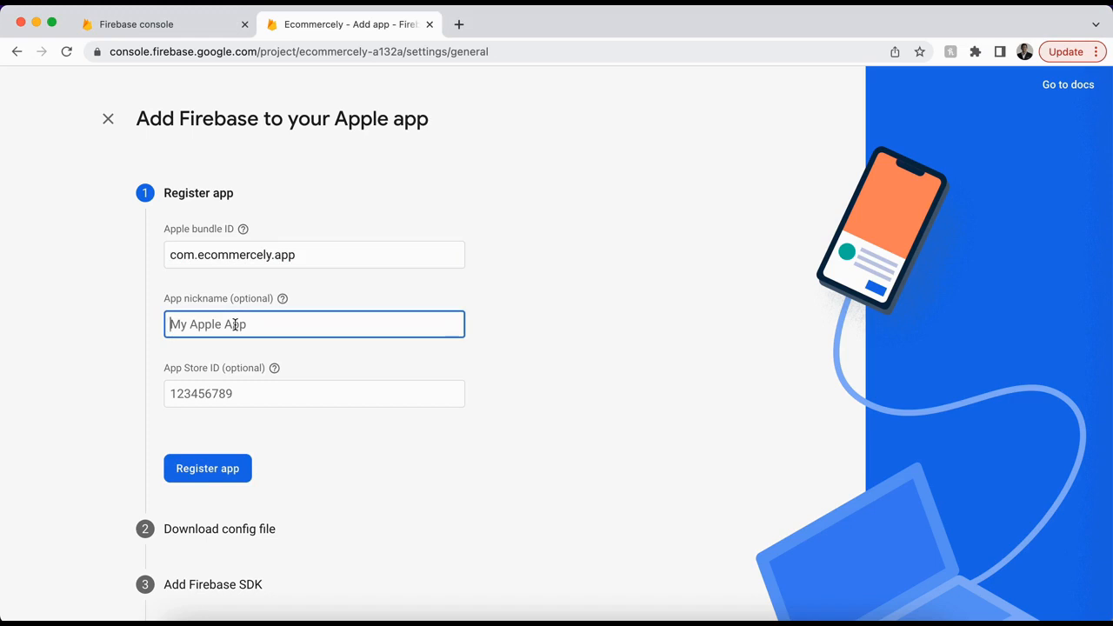
text(Ecomme)
click(95, 328)
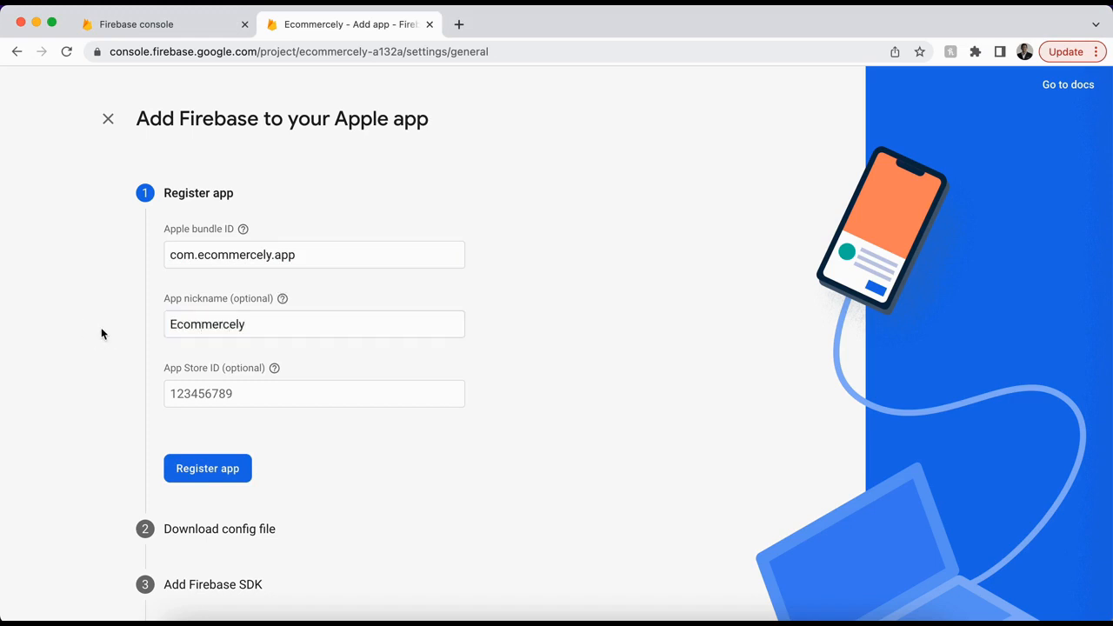
Step: Register the Apple app and download its GoogleService-Info.plist config file
scroll(122, 374, down, 1)
click(223, 425)
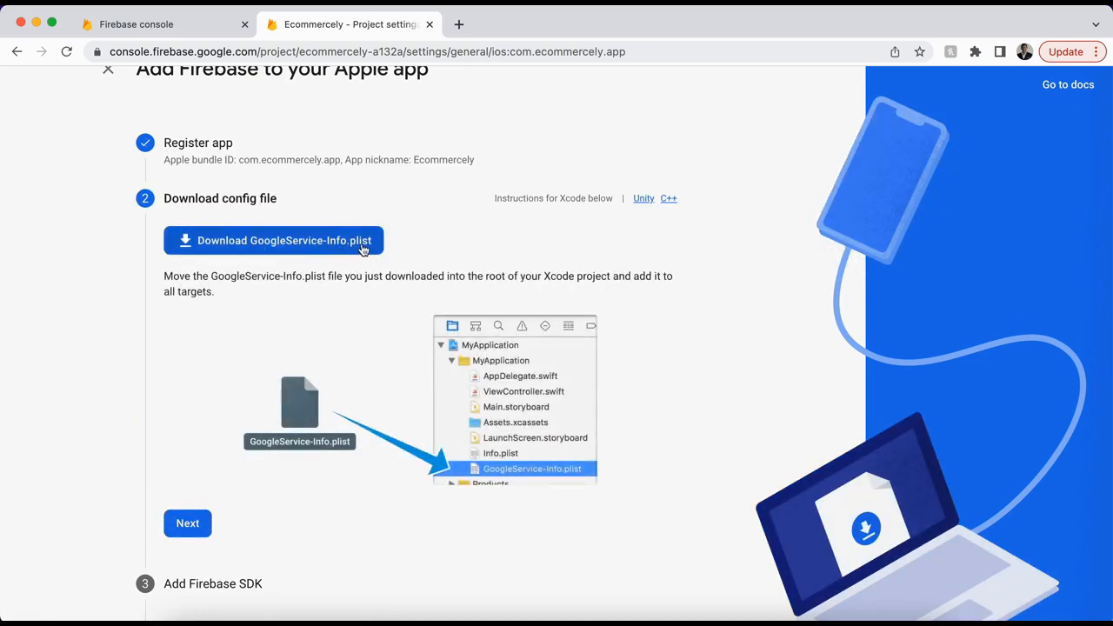
click(250, 236)
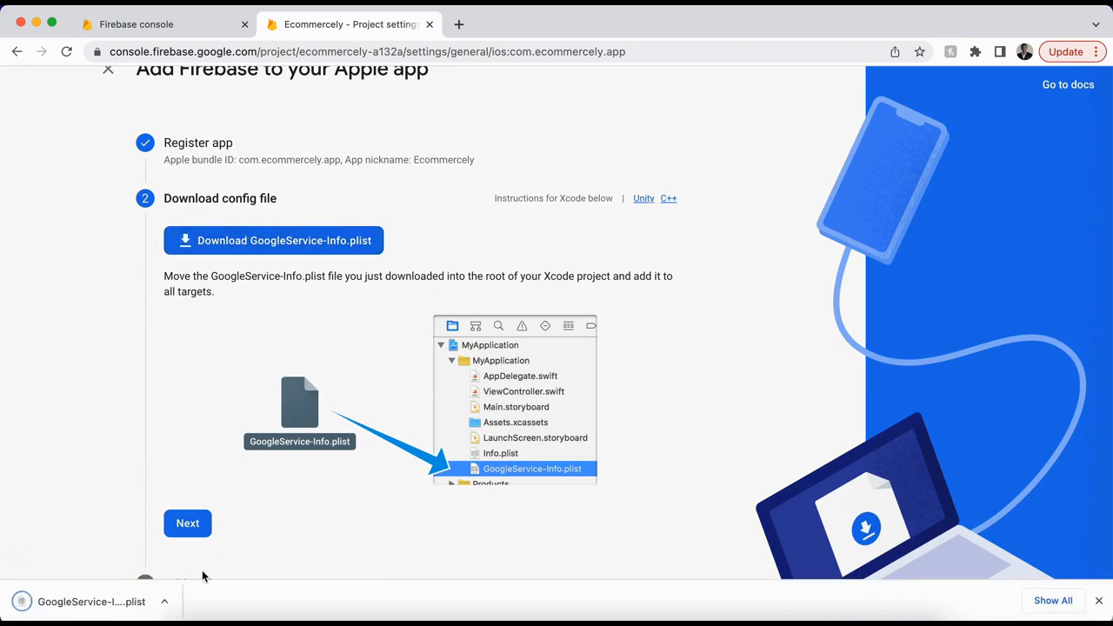
Step: Pass through the Apple app's SDK and initialization code stages and continue to the console's project settings
click(187, 519)
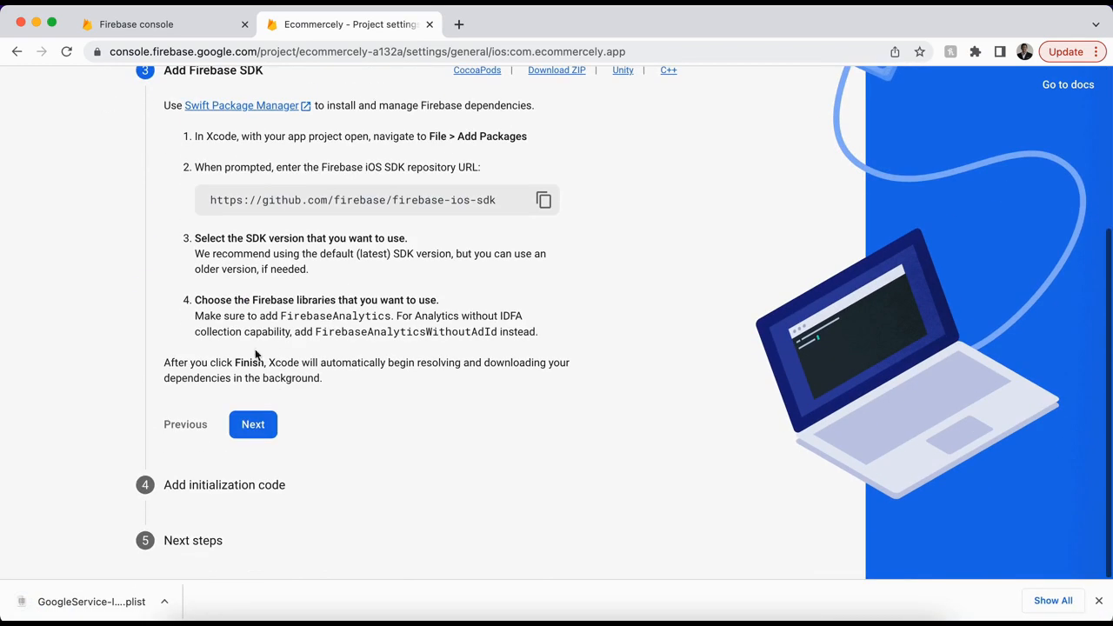
click(262, 419)
scroll(257, 461, down, 3)
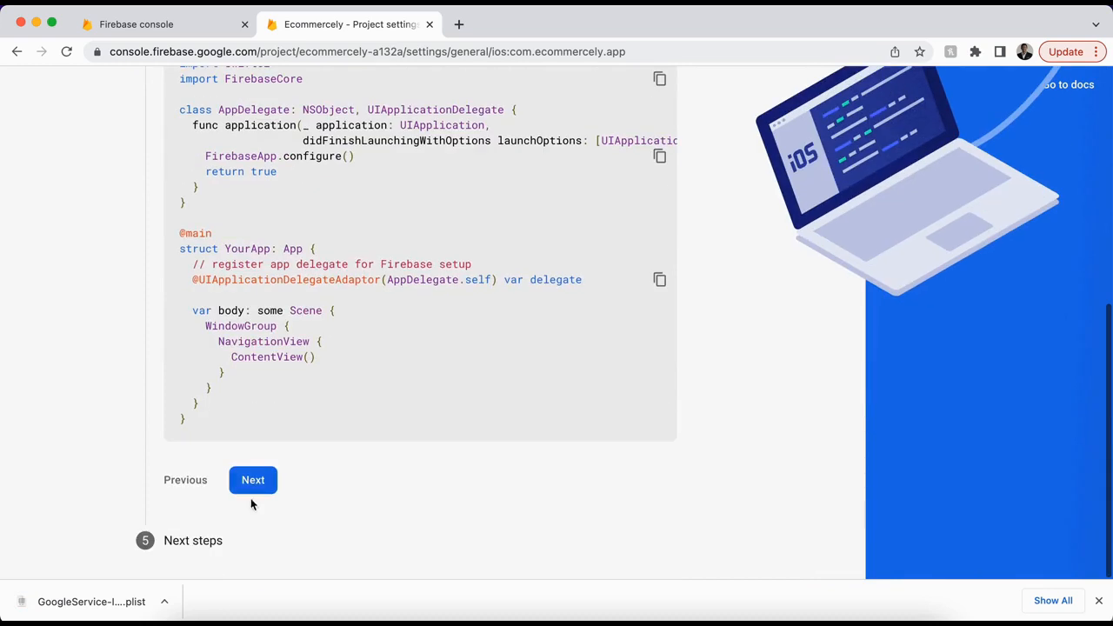
click(251, 489)
click(292, 542)
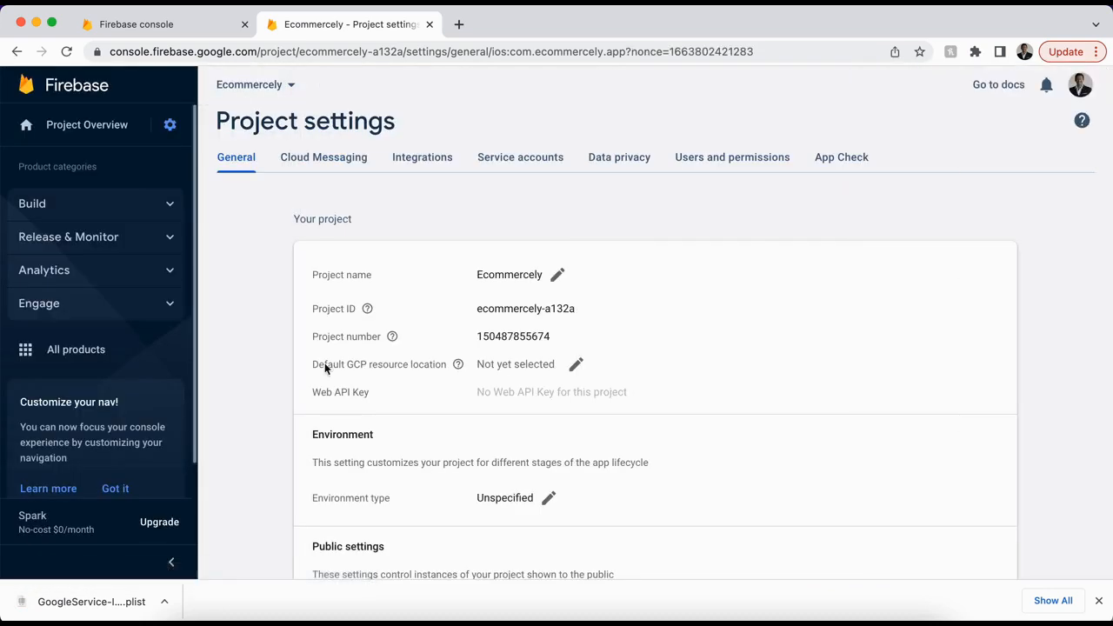
scroll(547, 359, up, 2)
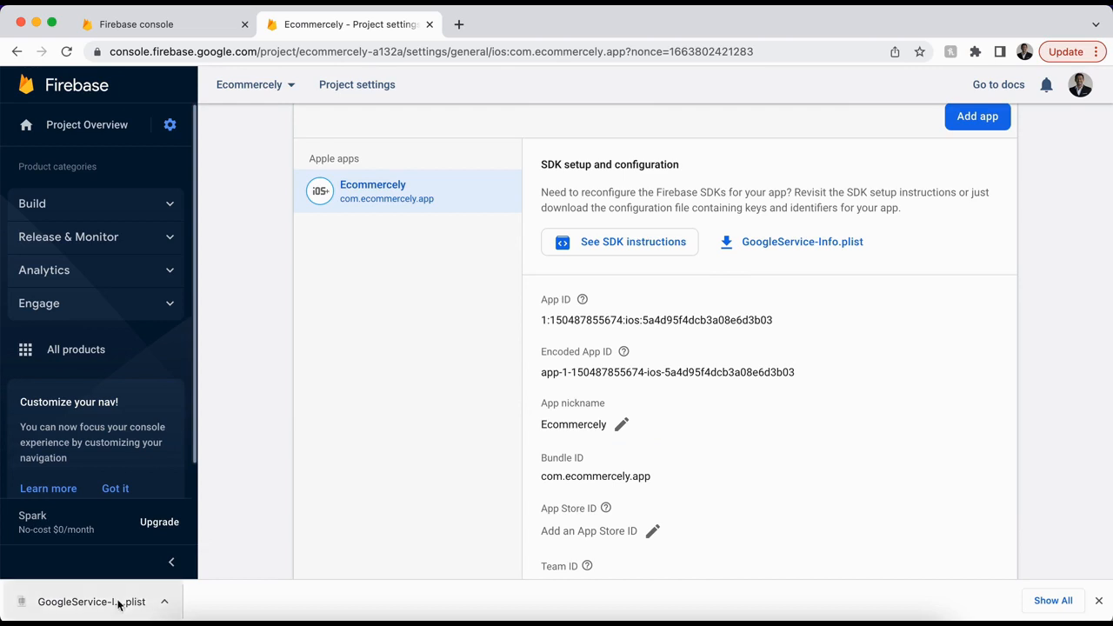
scroll(414, 340, up, 6)
scroll(413, 346, down, 10)
scroll(414, 346, up, 5)
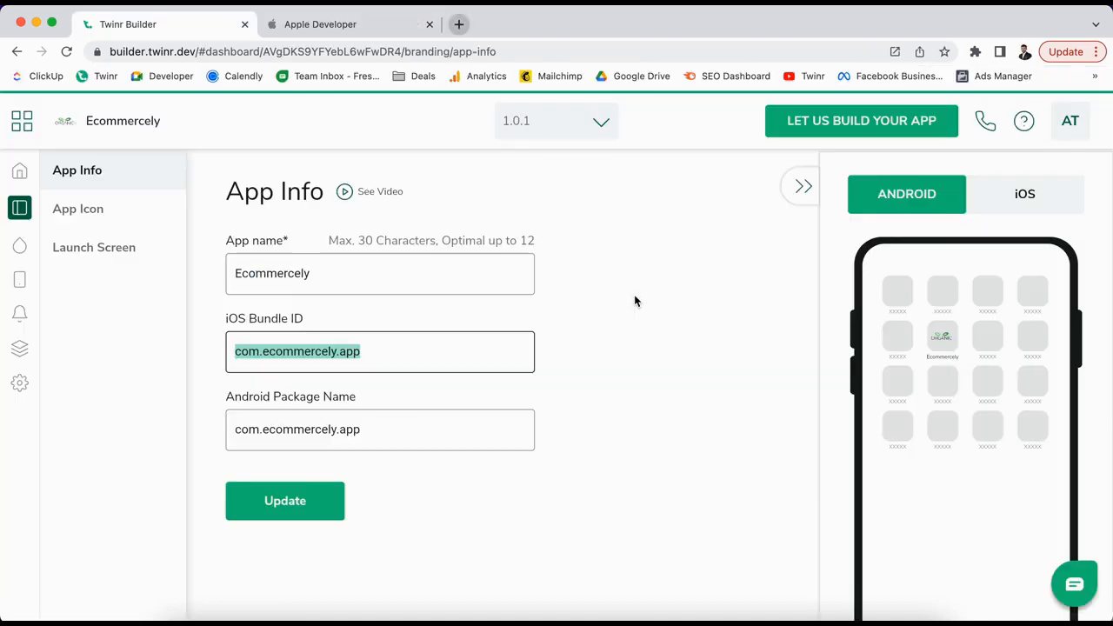
Step: Switch to Twinr Builder and enable push notification in the Firebase Notifications details
click(19, 313)
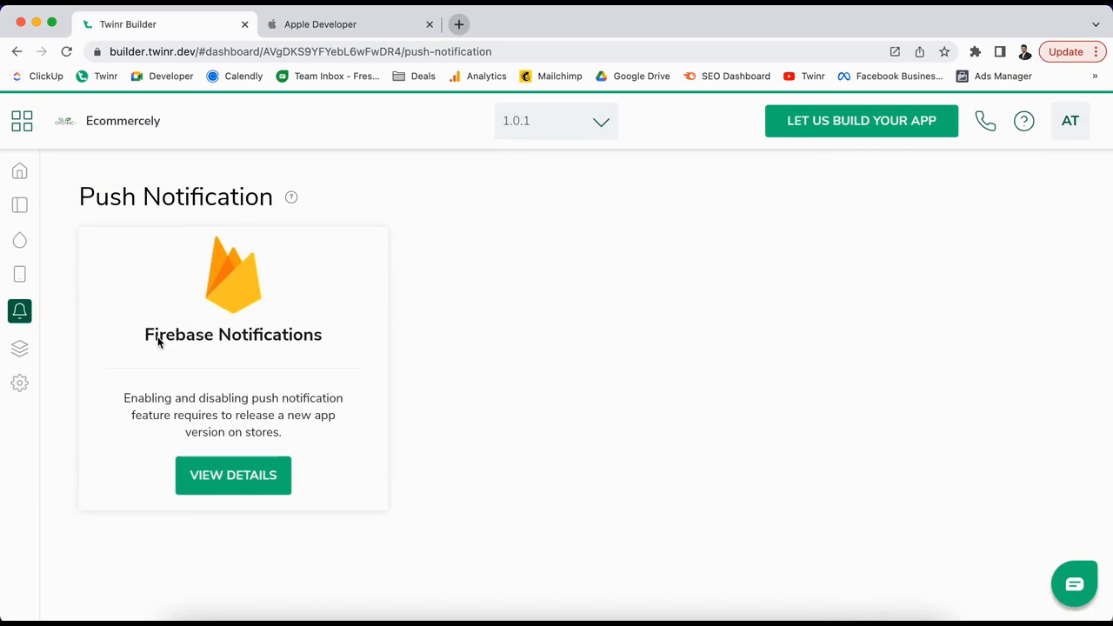
click(207, 471)
click(548, 455)
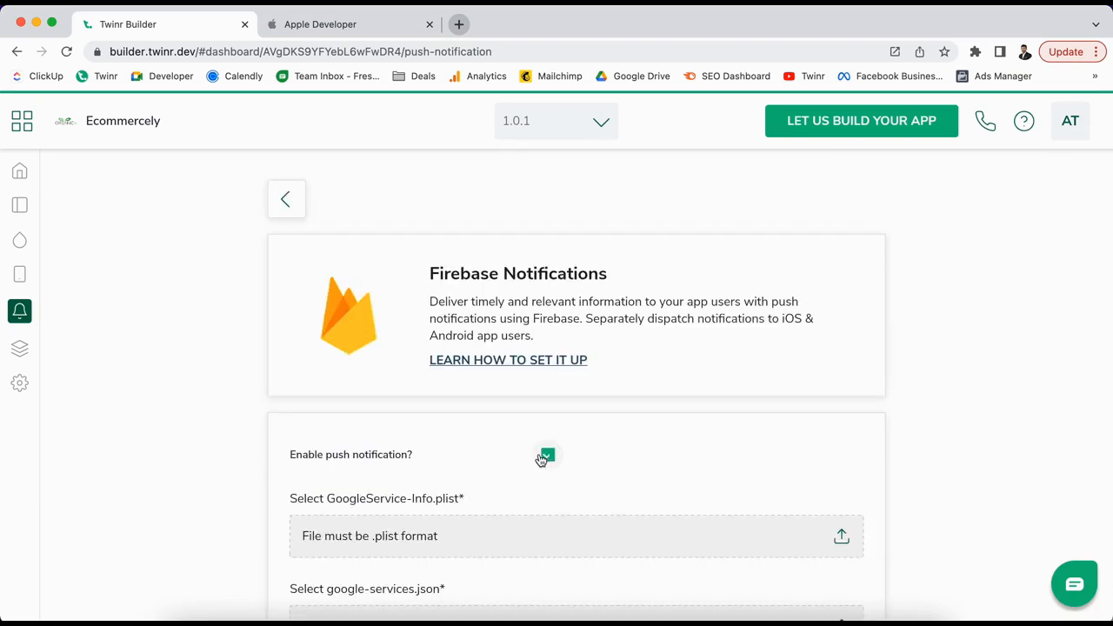
scroll(540, 457, down, 2)
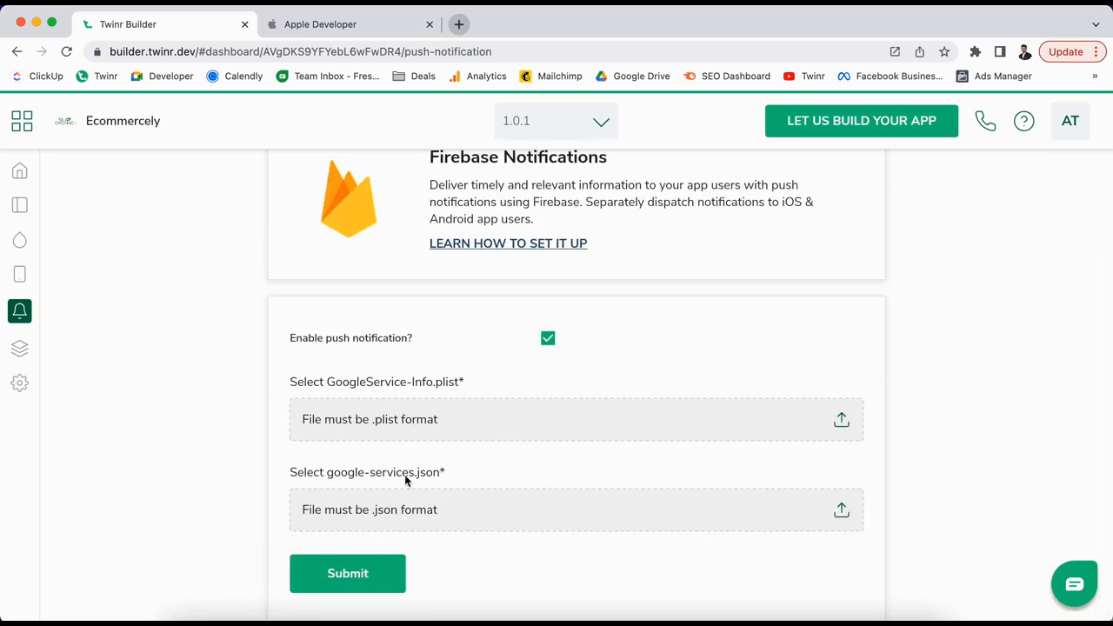
Step: Switch back to Firebase and start adding an Android app with the package name com.ecommercely.app
key(super+grave)
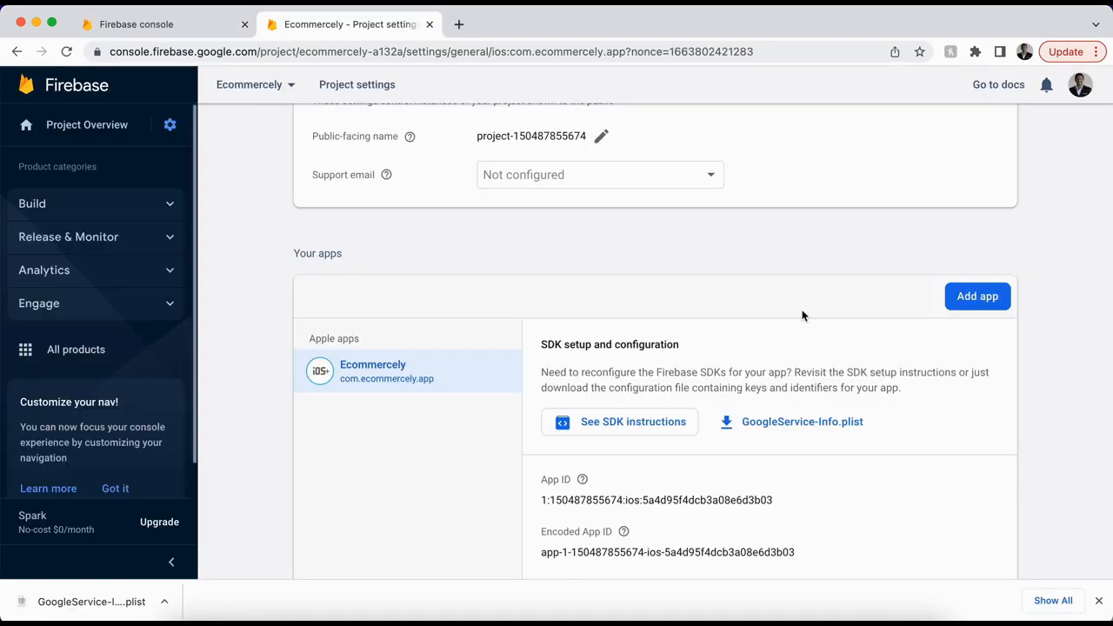
click(976, 305)
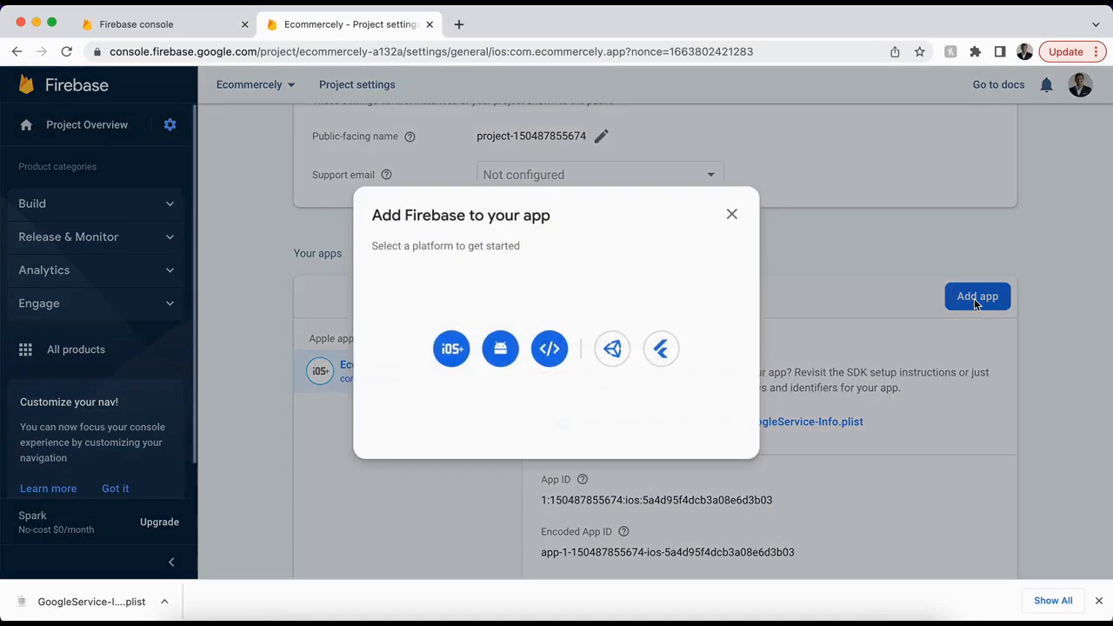
click(498, 348)
click(263, 254)
text(com.ecommercely.app)
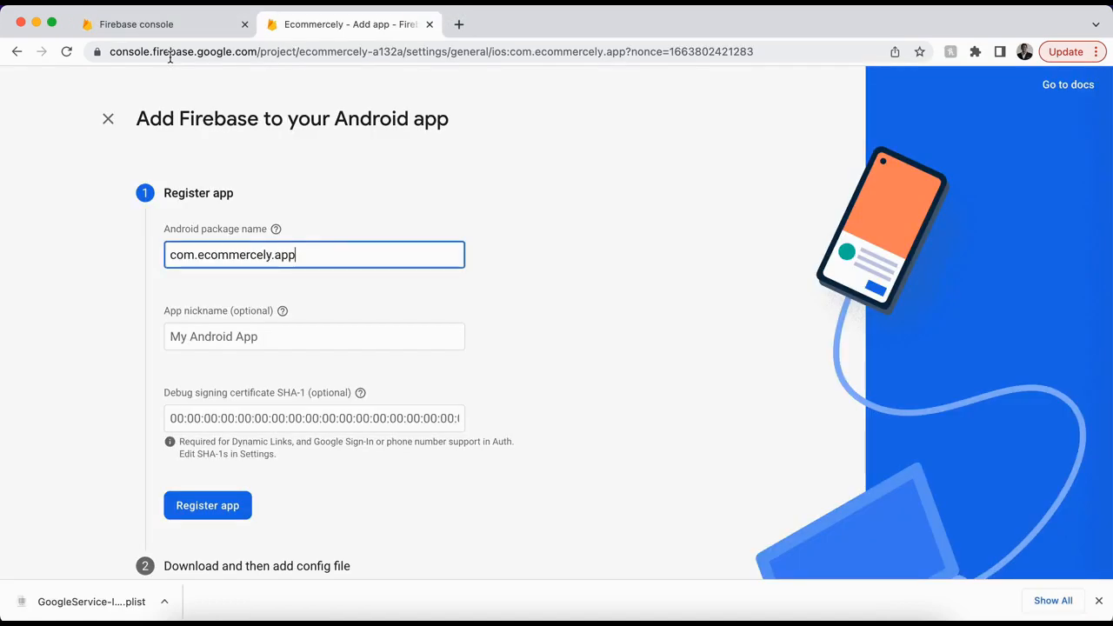
Step: Set the Android app's nickname to Ecommercely and register the app
click(240, 332)
text(E)
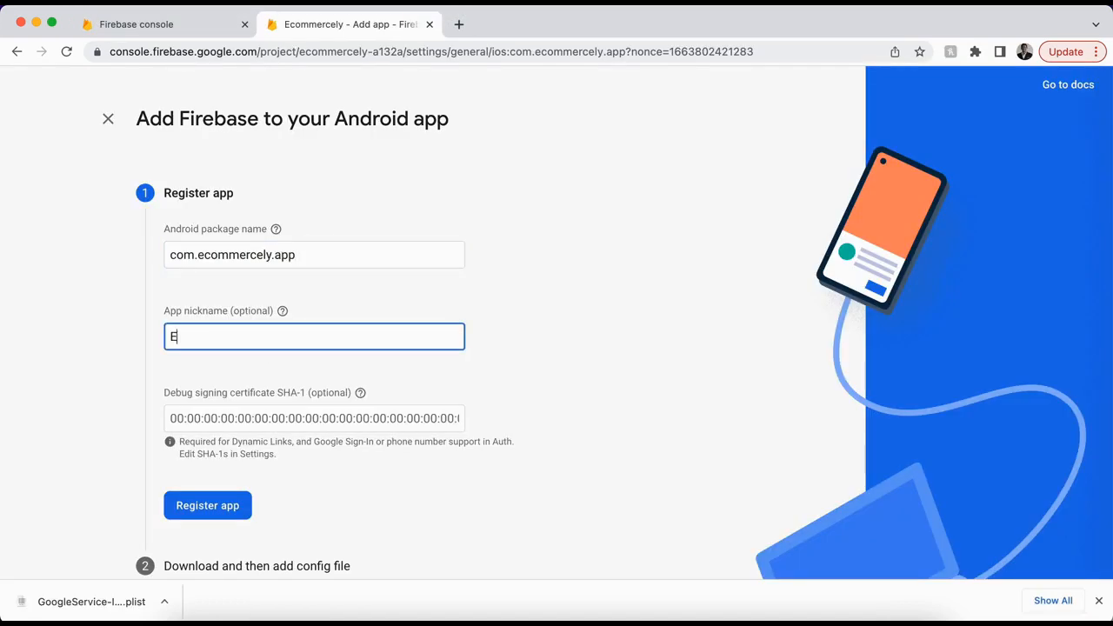
text(commercely)
click(207, 505)
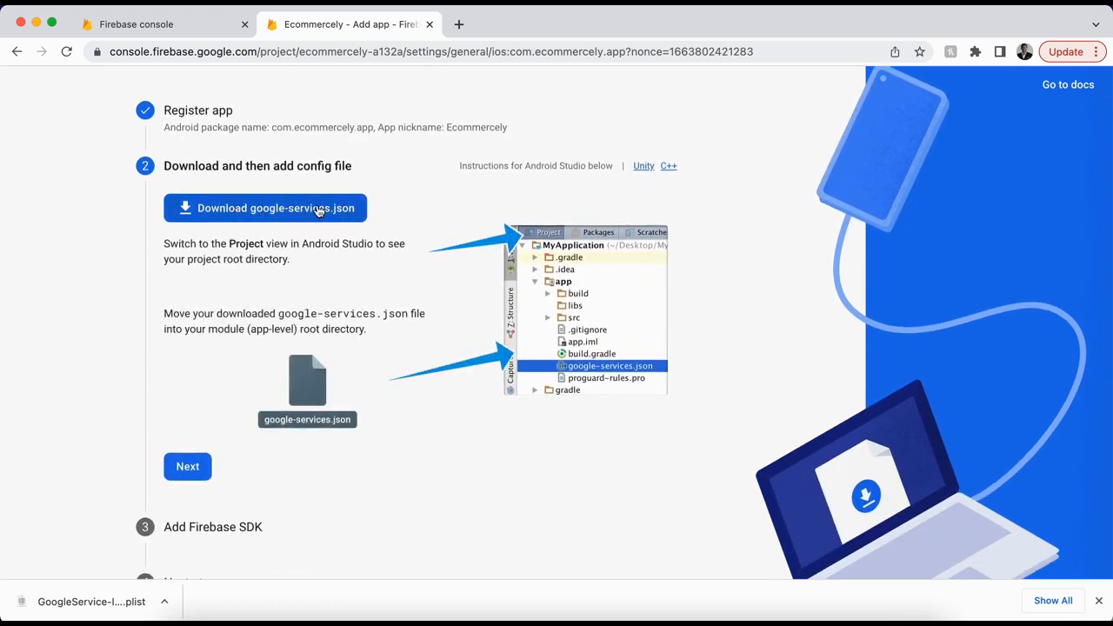
Step: Download the google-services.json config file and finish the Android setup, continuing to the console
click(290, 218)
click(186, 466)
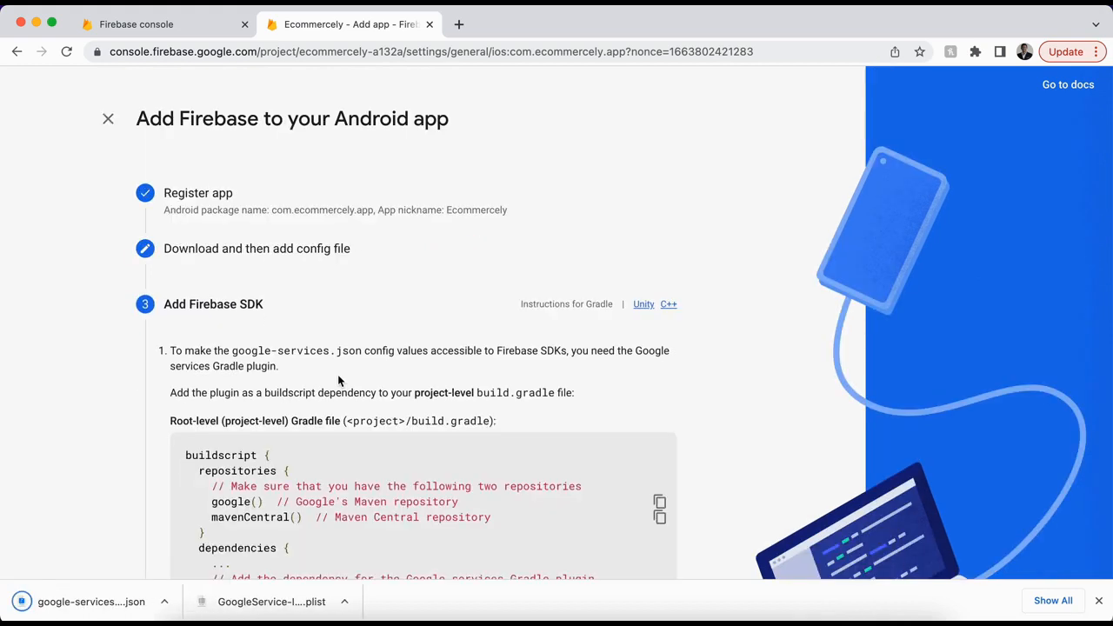
scroll(338, 377, down, 10)
click(253, 478)
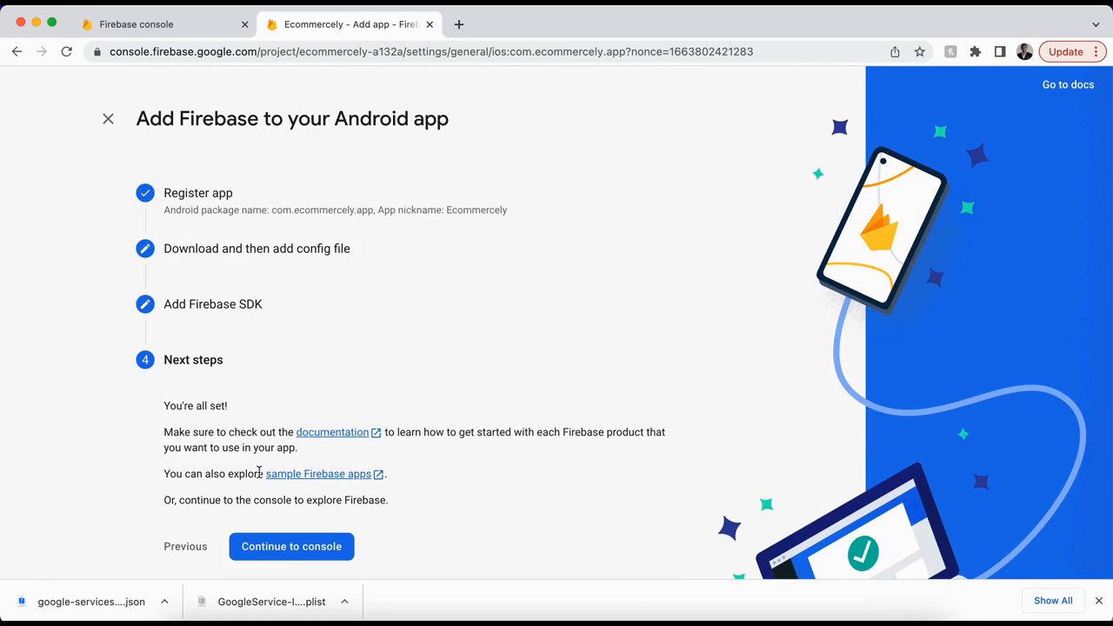
click(304, 547)
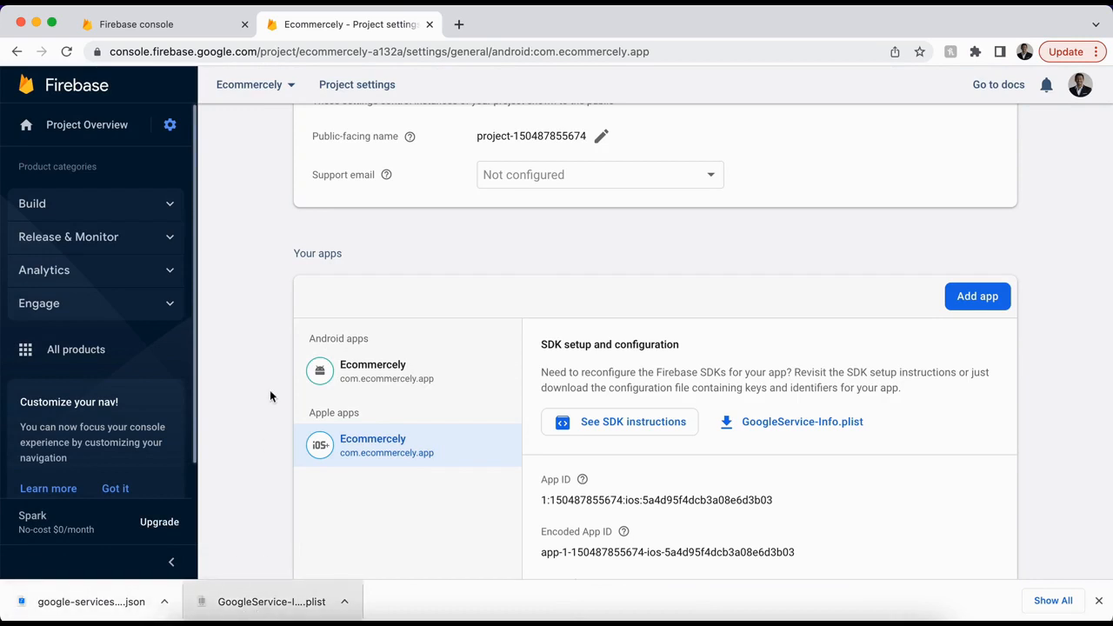
Step: Switch to Twinr Builder and upload GoogleService-Info (6).plist from Downloads as the GoogleService-Info.plist file
key(super+grave)
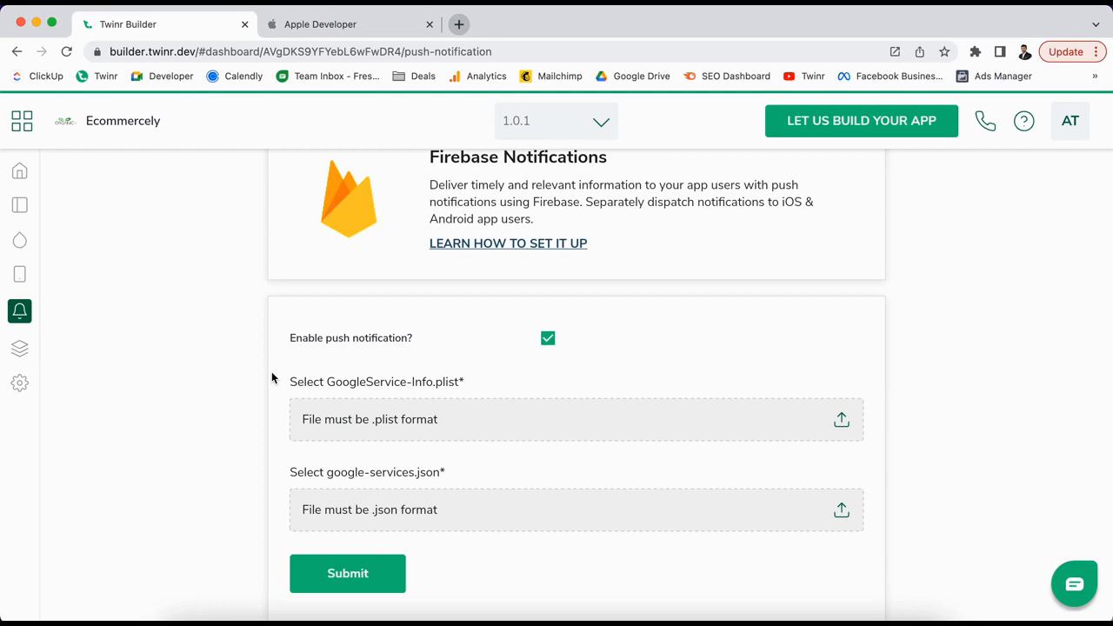
click(416, 424)
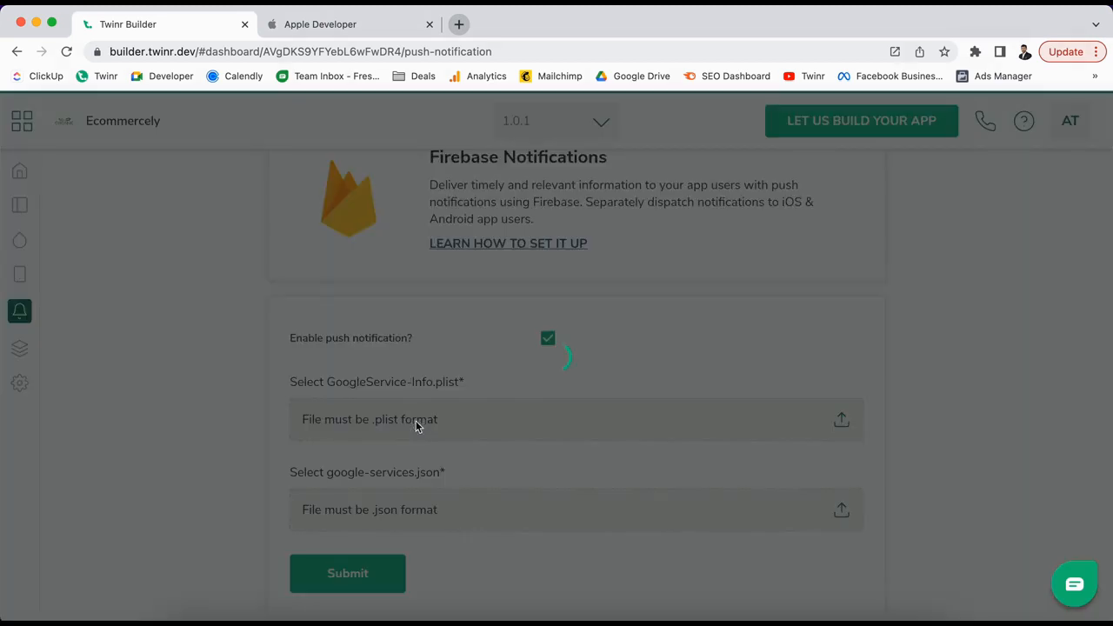
click(445, 280)
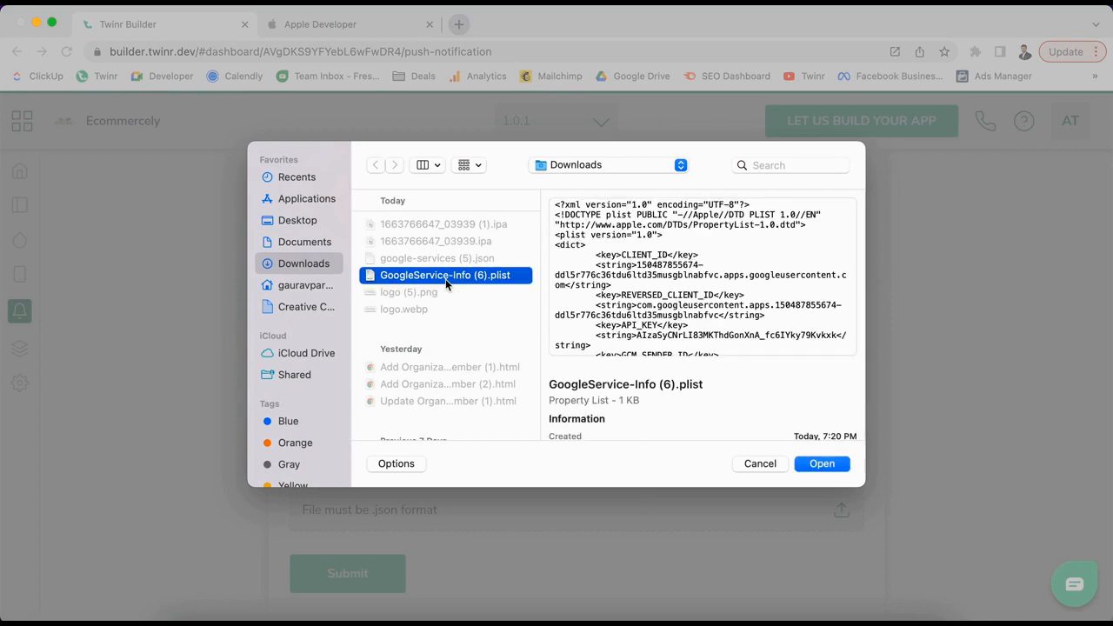
click(819, 466)
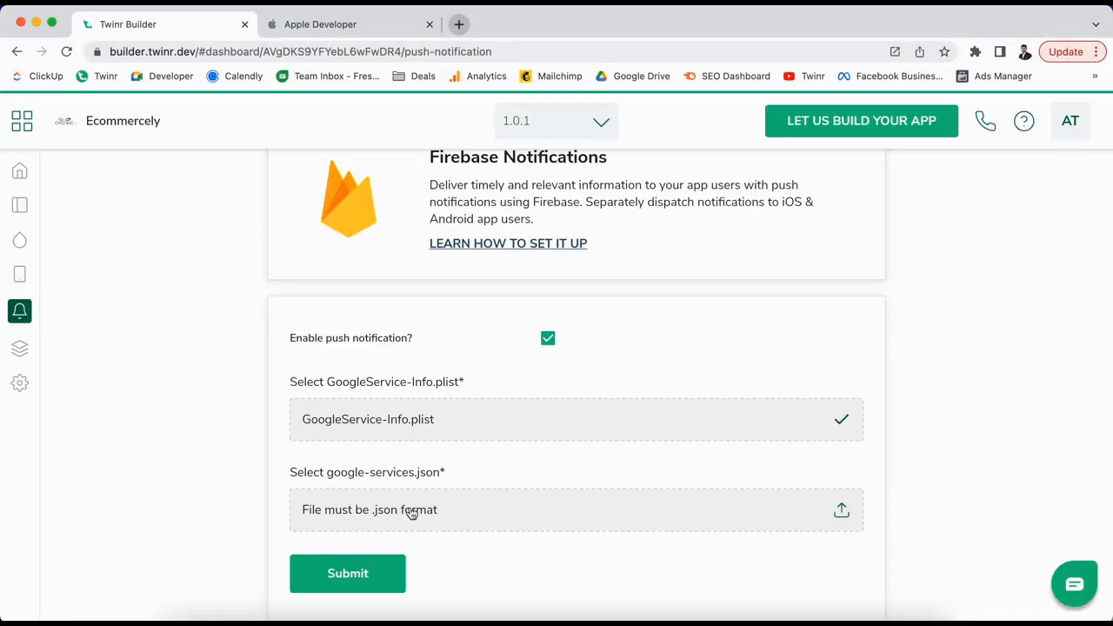
Step: Upload google-services (5).json from Downloads as the google-services.json file and submit the Firebase notification settings
click(410, 514)
click(458, 261)
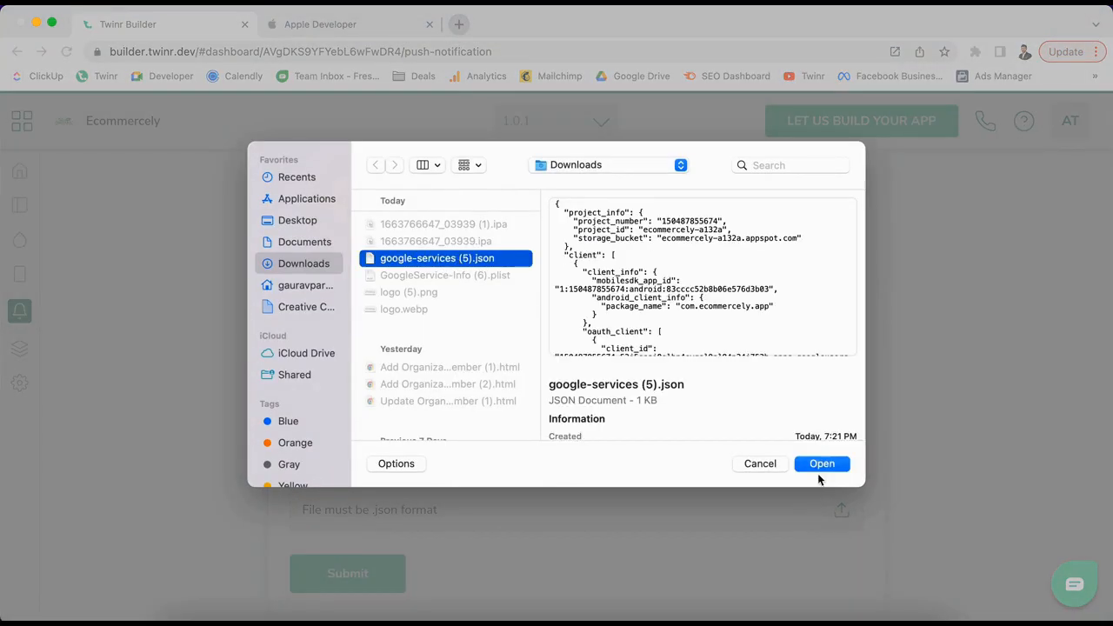
click(822, 462)
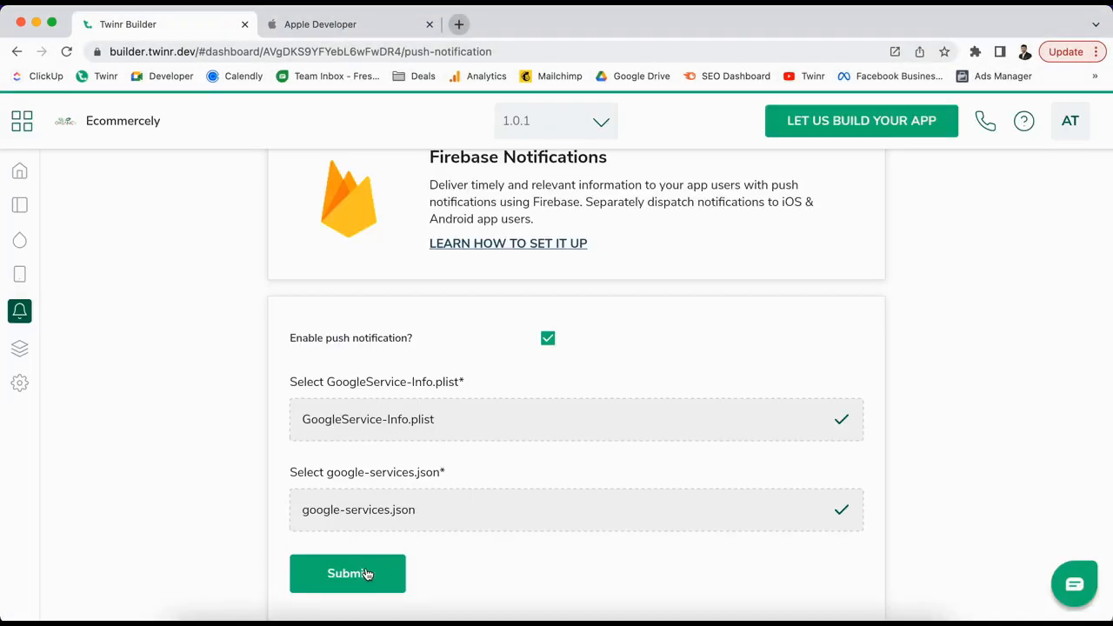
click(367, 574)
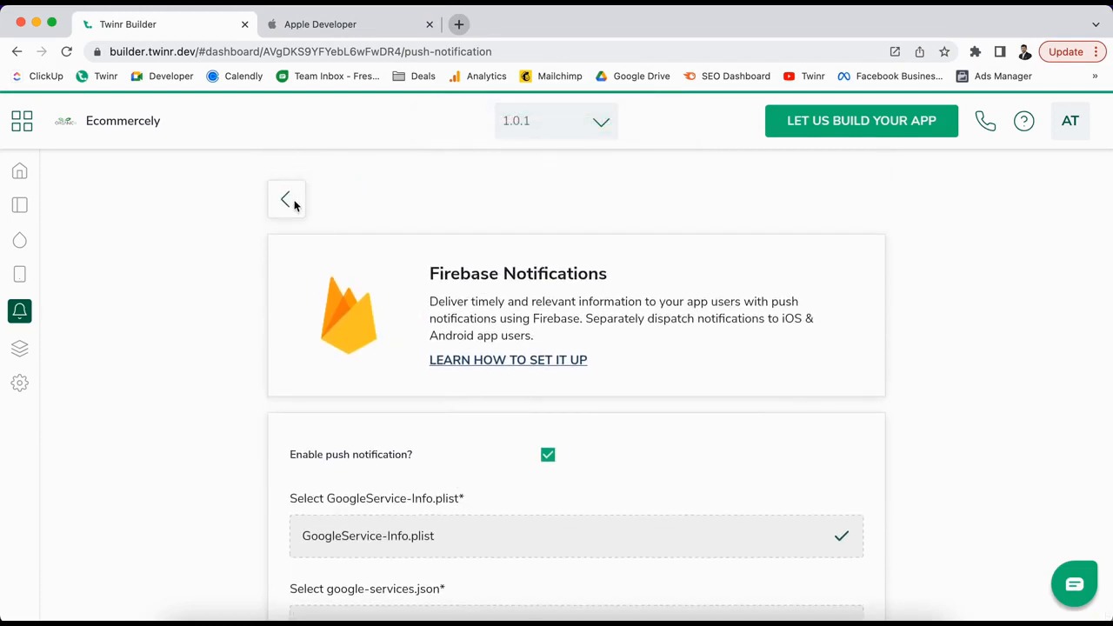
Step: Review the submitted Firebase Notifications settings, reopening their details from the Push Notification page
scroll(310, 300, down, 3)
scroll(314, 306, up, 3)
scroll(407, 366, down, 3)
scroll(406, 367, up, 3)
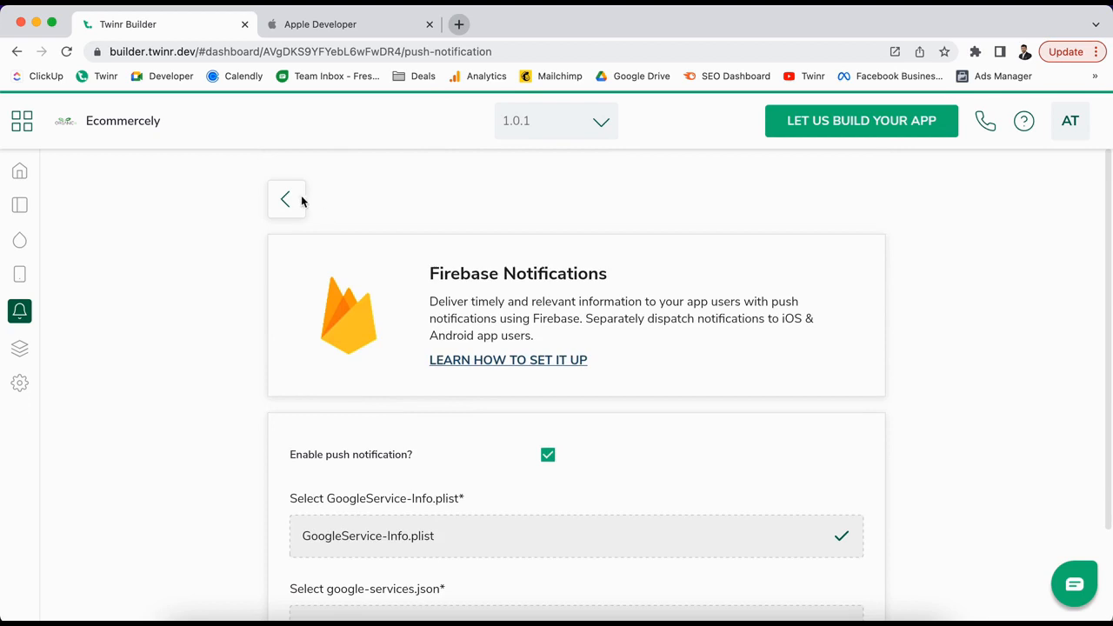
scroll(390, 373, down, 3)
click(33, 320)
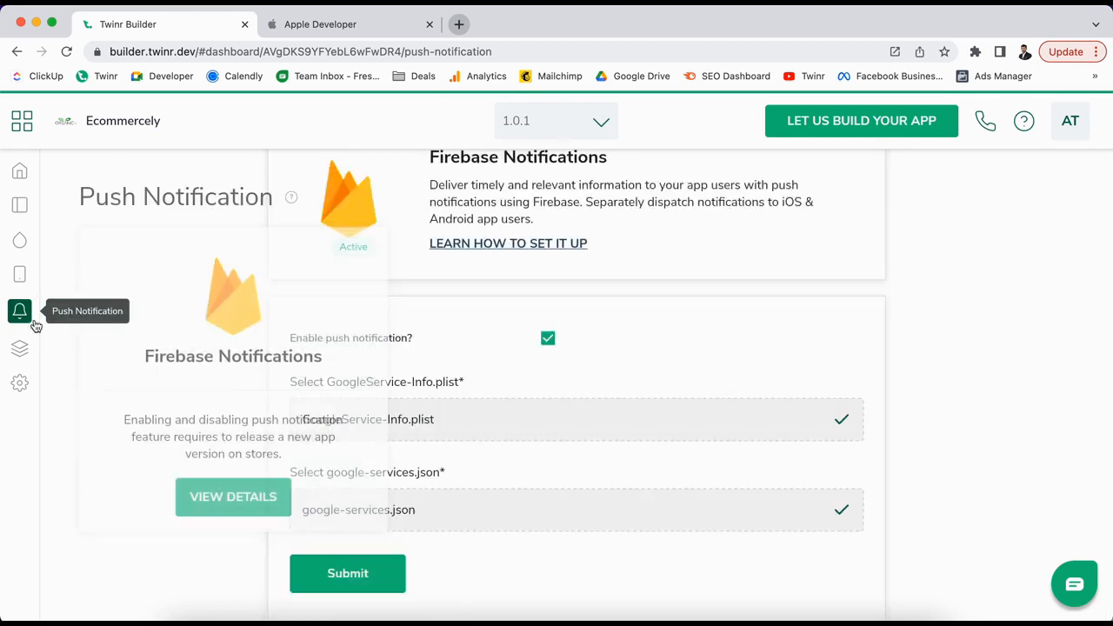
click(218, 499)
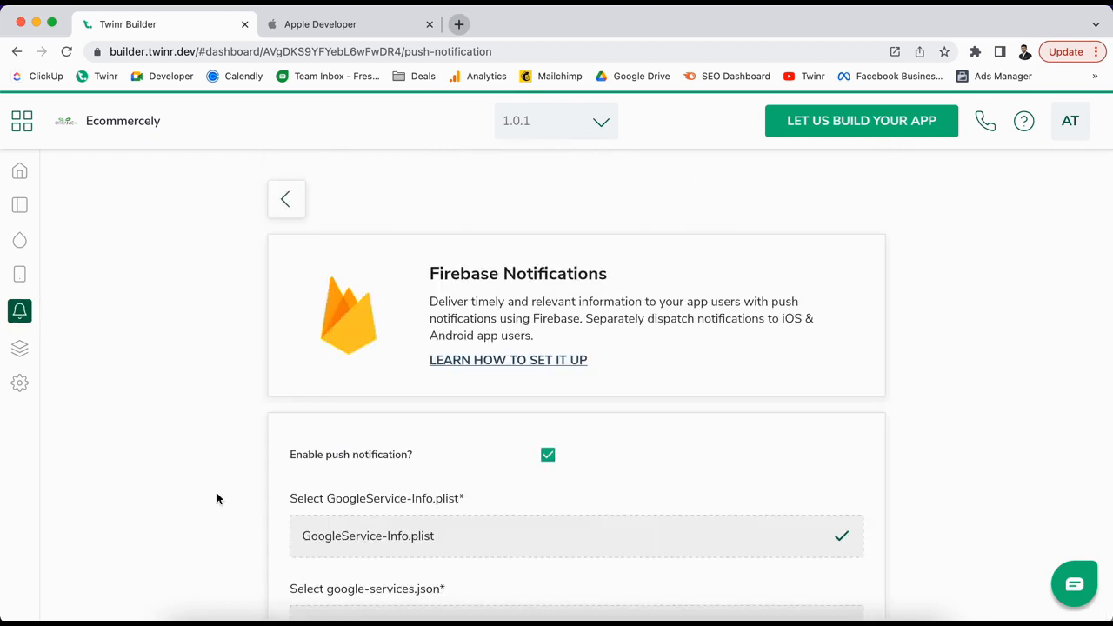
scroll(481, 427, down, 3)
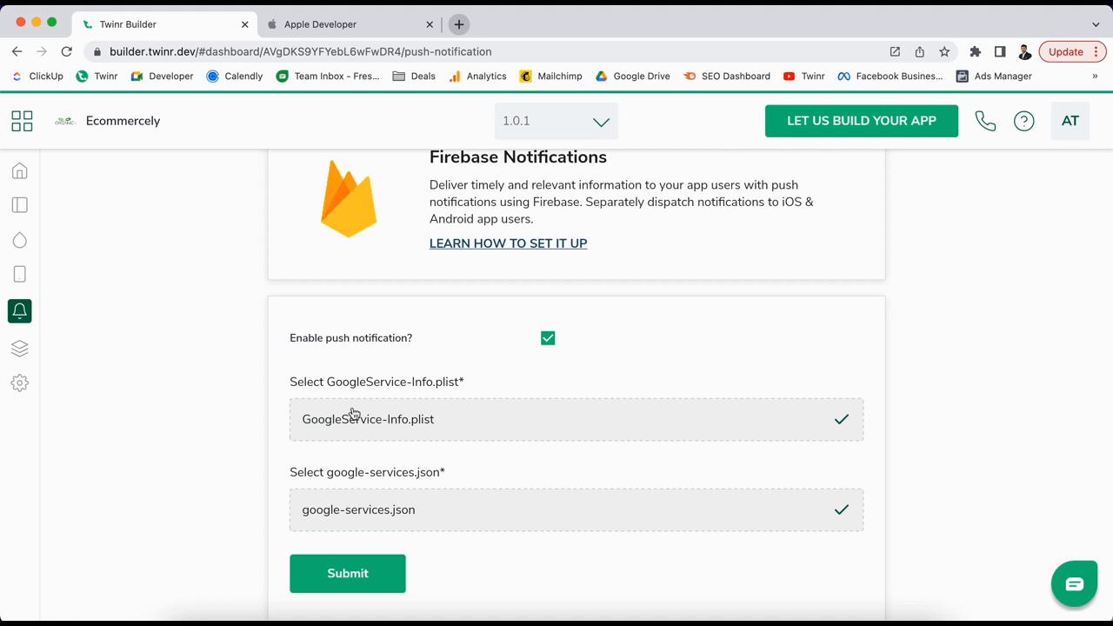
Step: Open developer.apple.com in a new browser tab and close the earlier Apple Developer tab
click(327, 25)
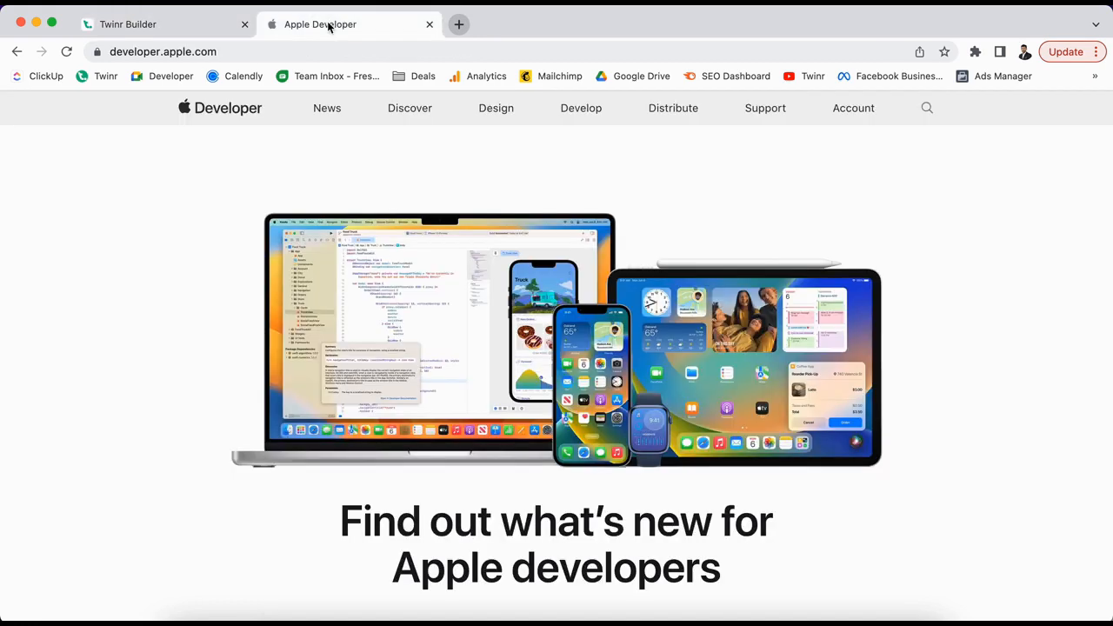
click(459, 24)
text(develop)
key(Return)
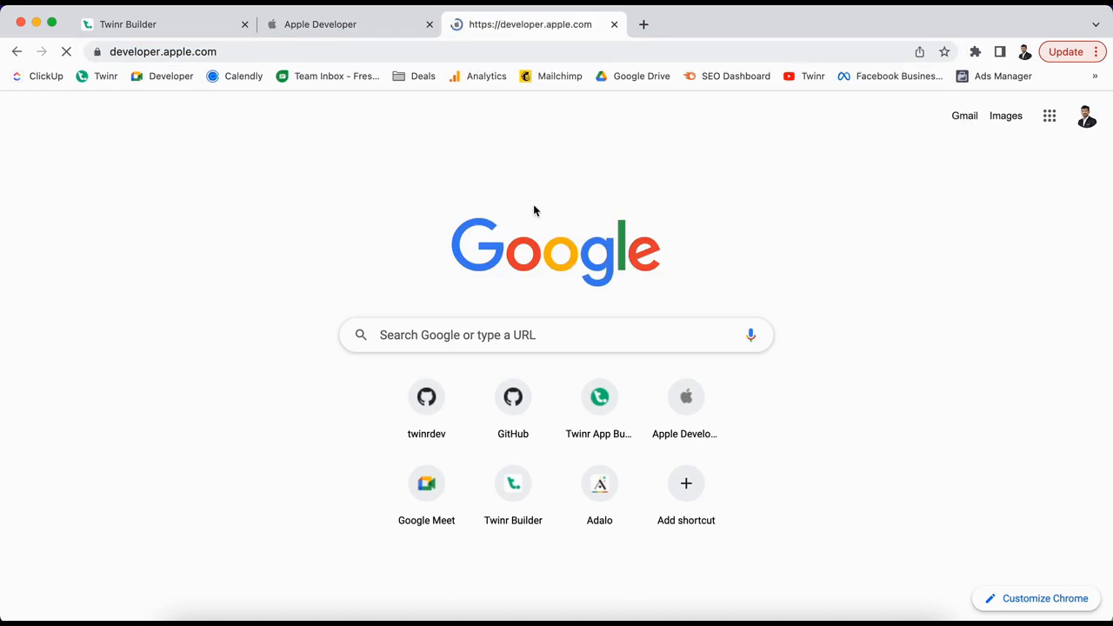
click(430, 25)
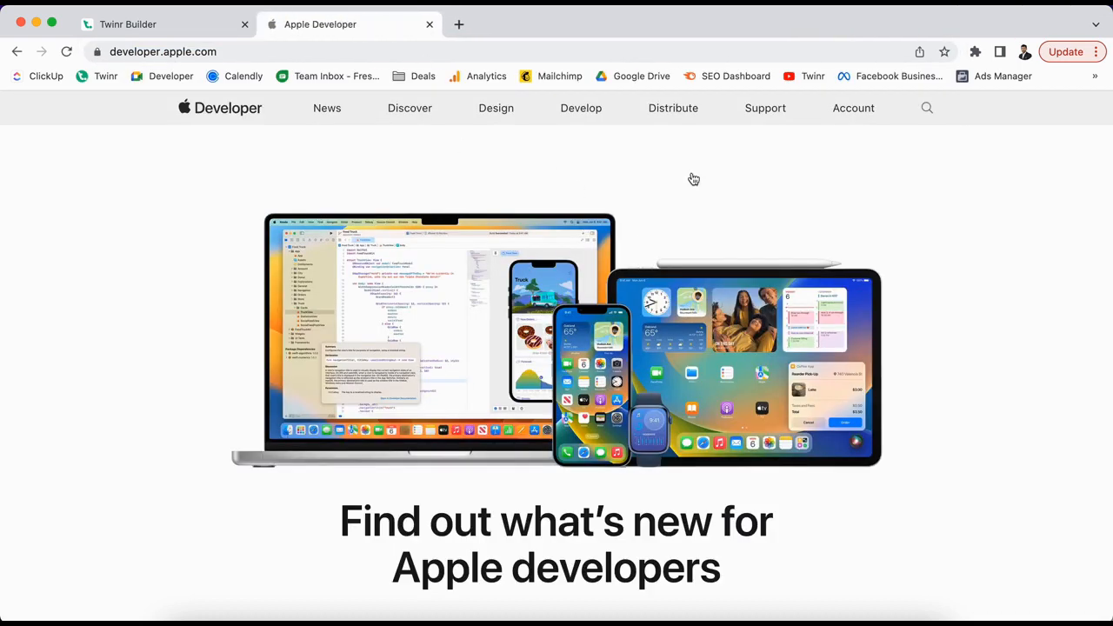
Step: Open Certificates, IDs & Profiles in the Apple Developer account
click(854, 109)
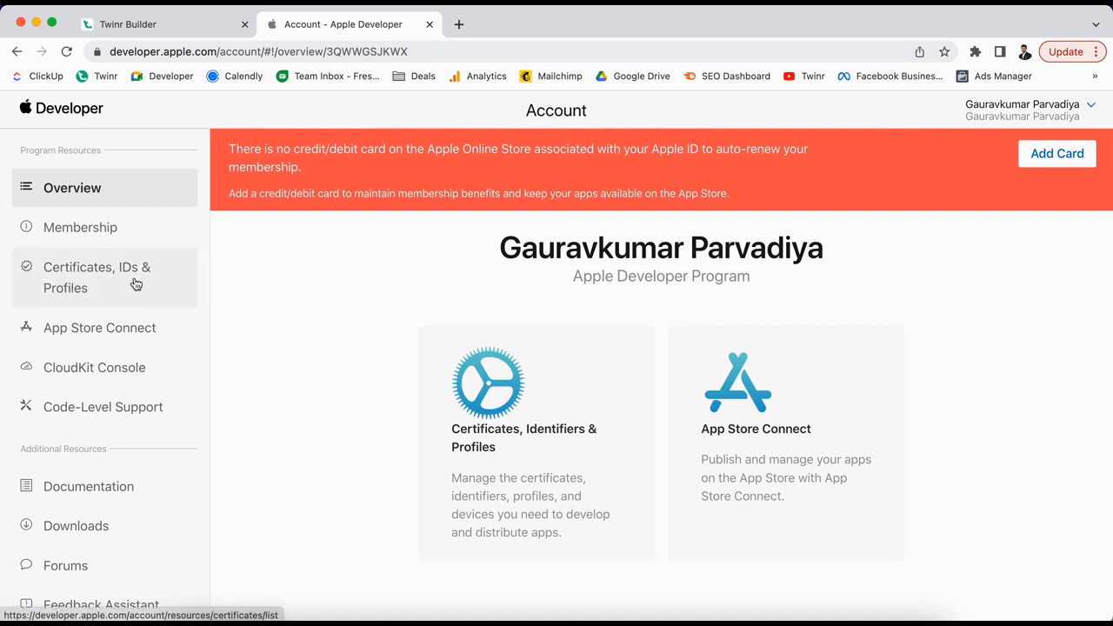
click(87, 287)
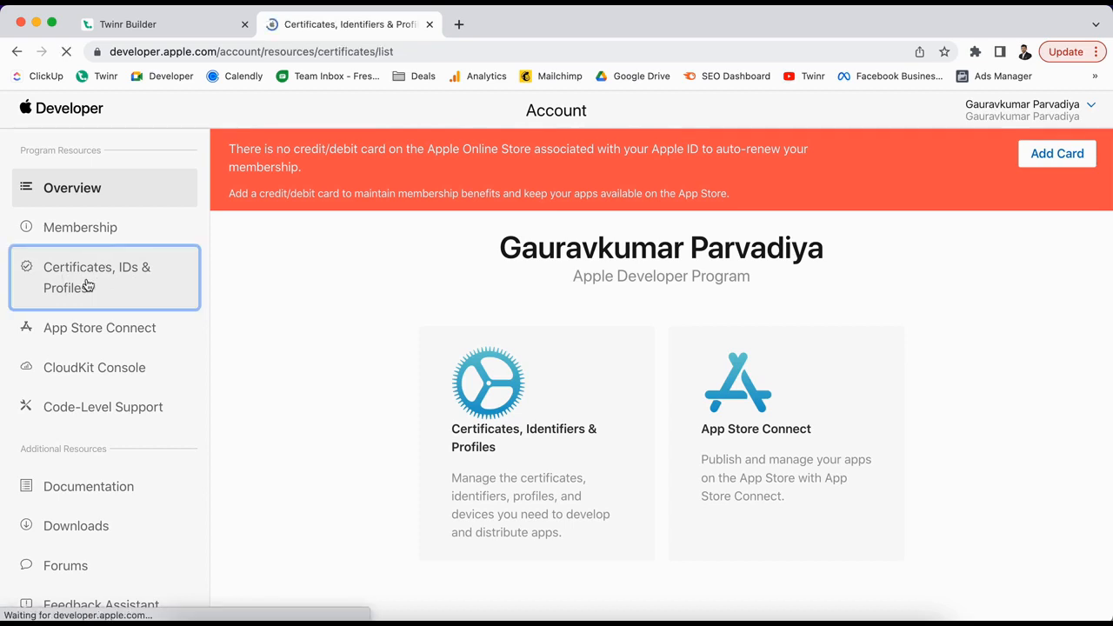
scroll(87, 285, down, 1)
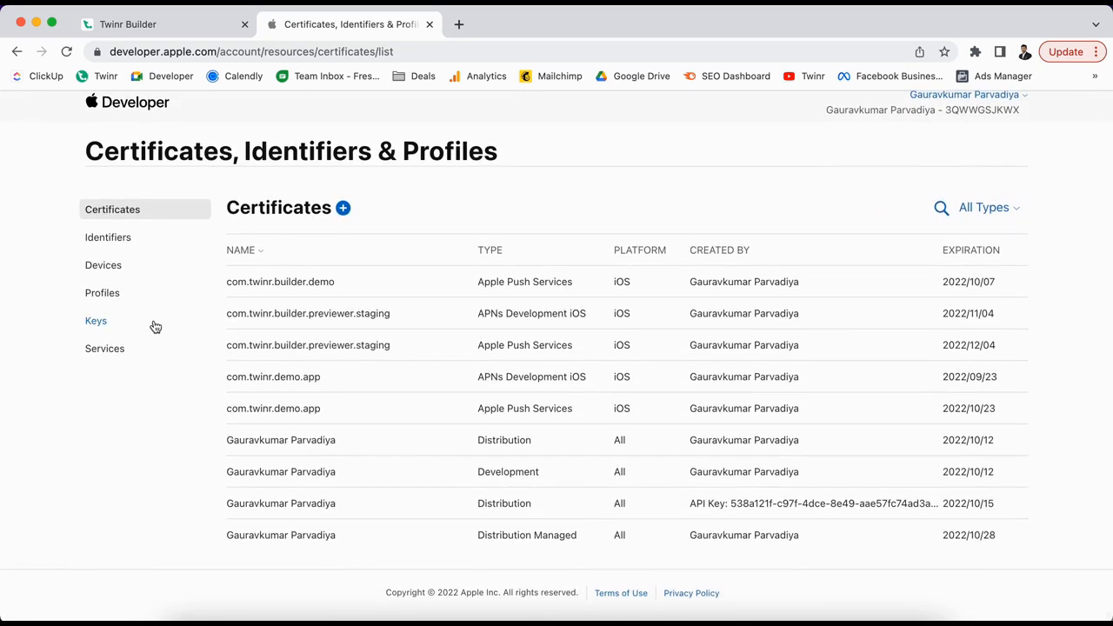
Step: Start a new key named Push Notification Key in Apple Developer and enable Apple Push Notifications service (APNs) for it
click(98, 322)
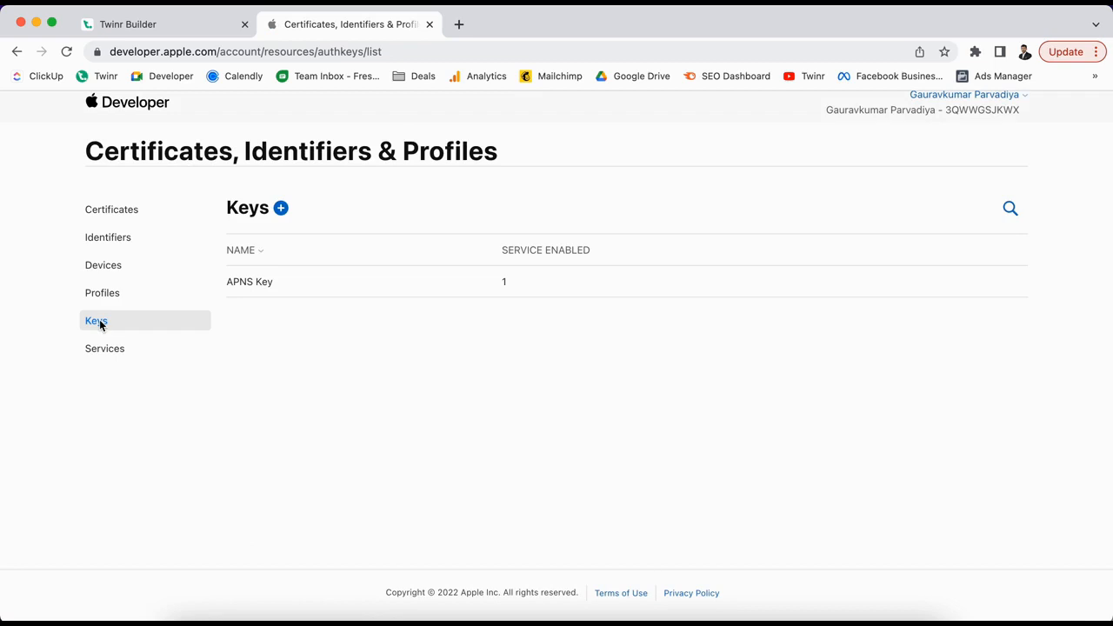
click(281, 209)
scroll(316, 287, down, 2)
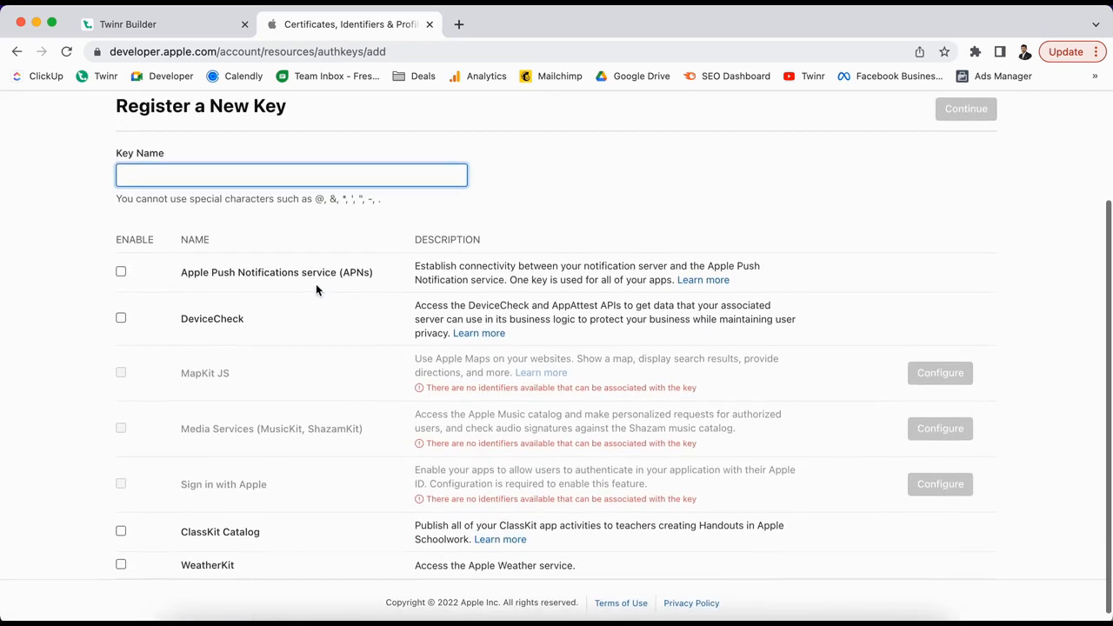
scroll(217, 181, up, 1)
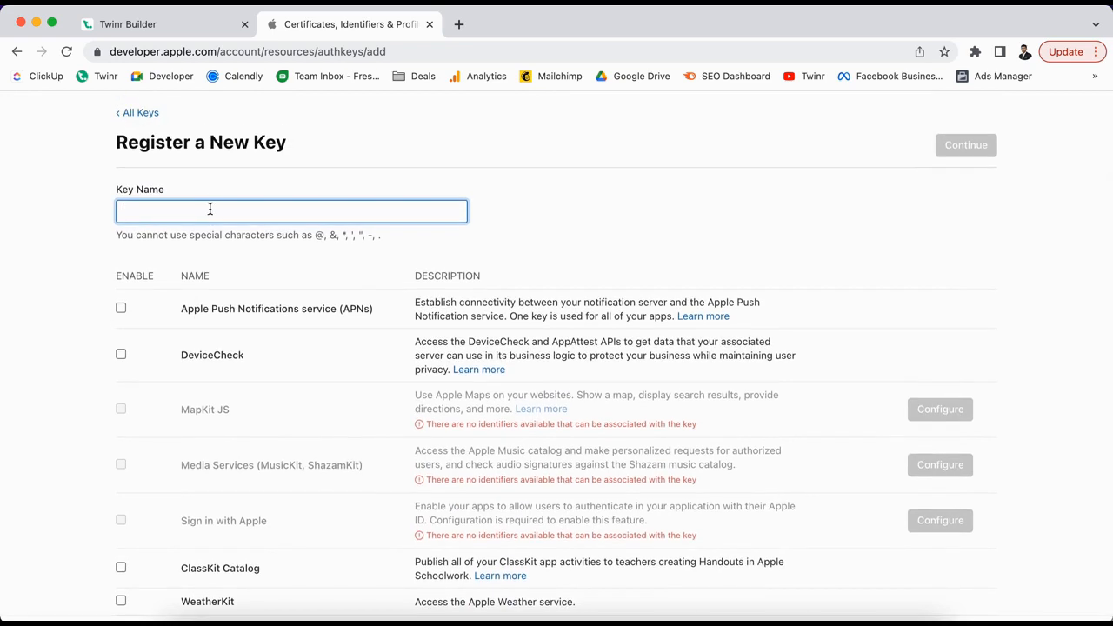
text(Push No)
scroll(313, 261, down, 1)
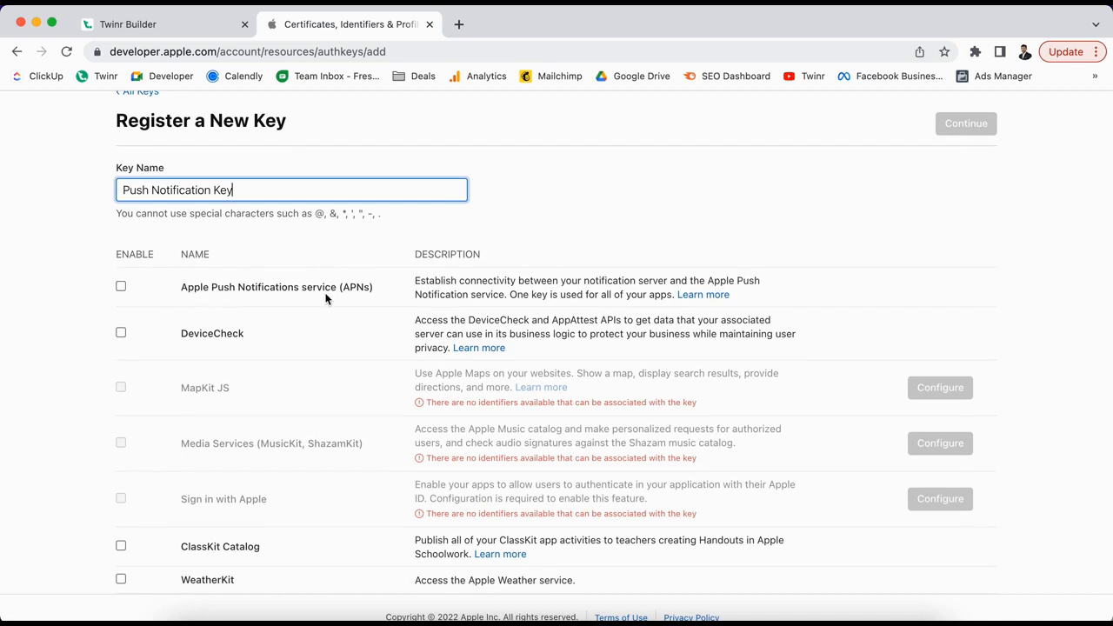
click(126, 289)
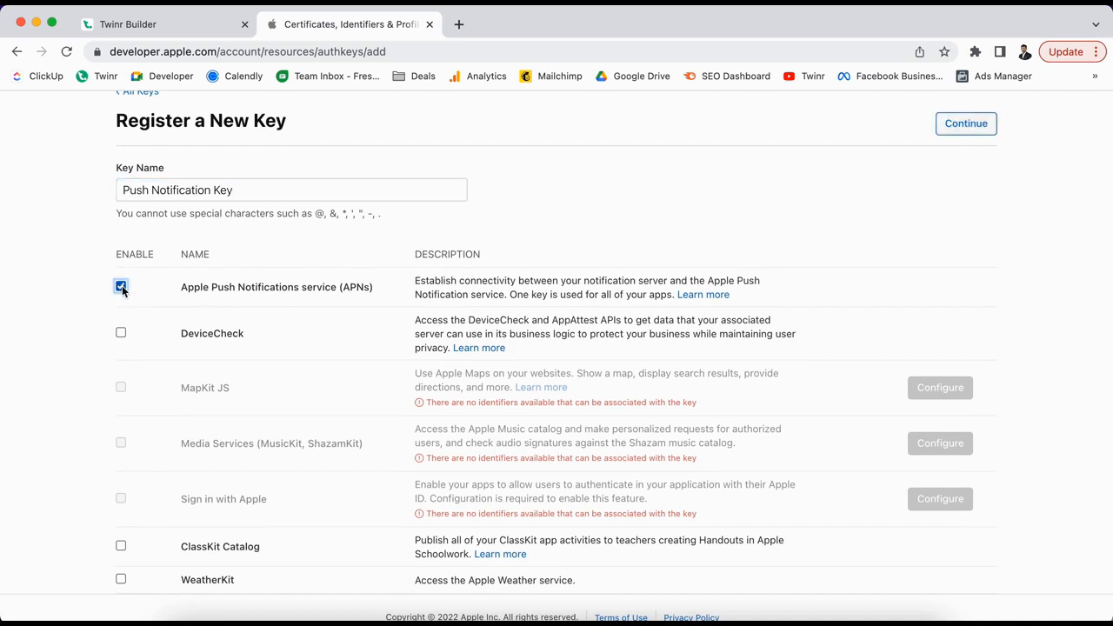
scroll(779, 253, down, 1)
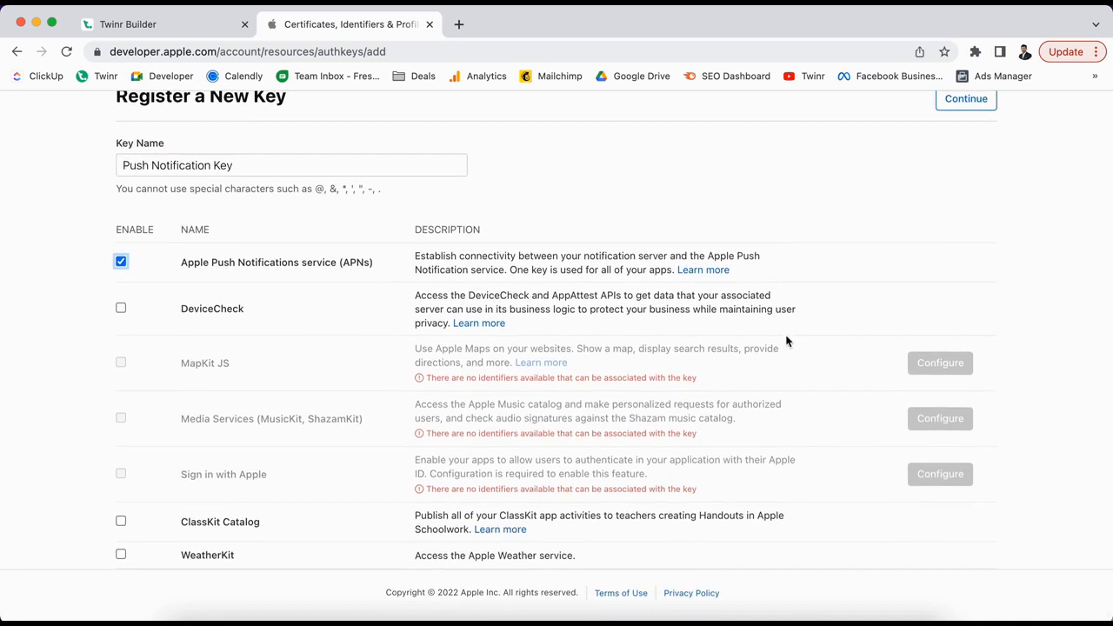
Step: Register the Push Notification Key, download its key file and finish the registration
scroll(787, 341, up, 3)
click(957, 256)
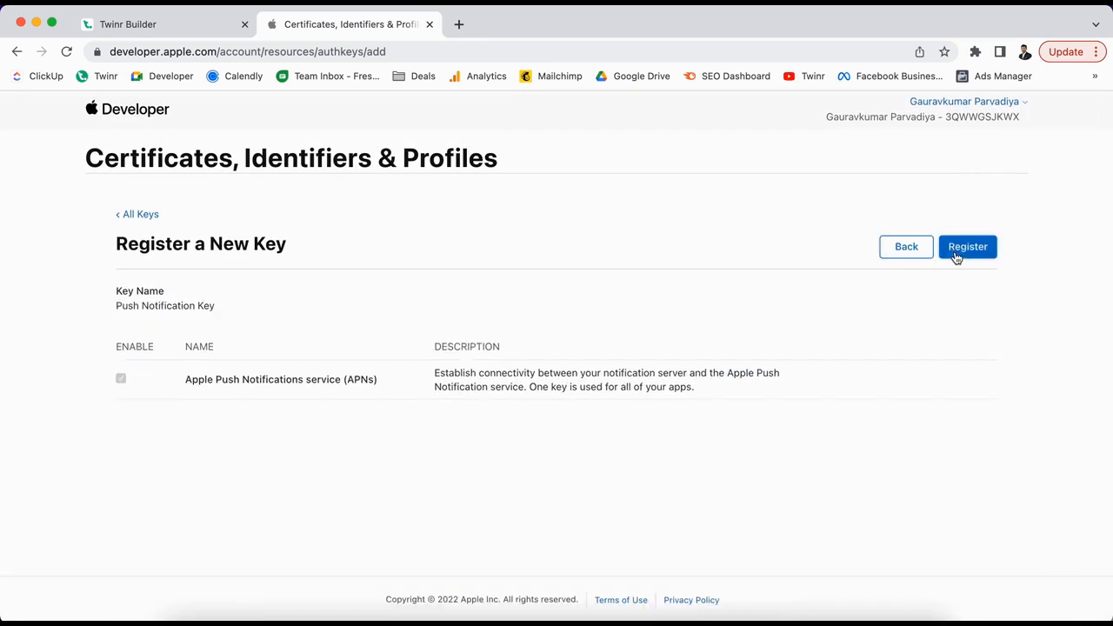
click(969, 256)
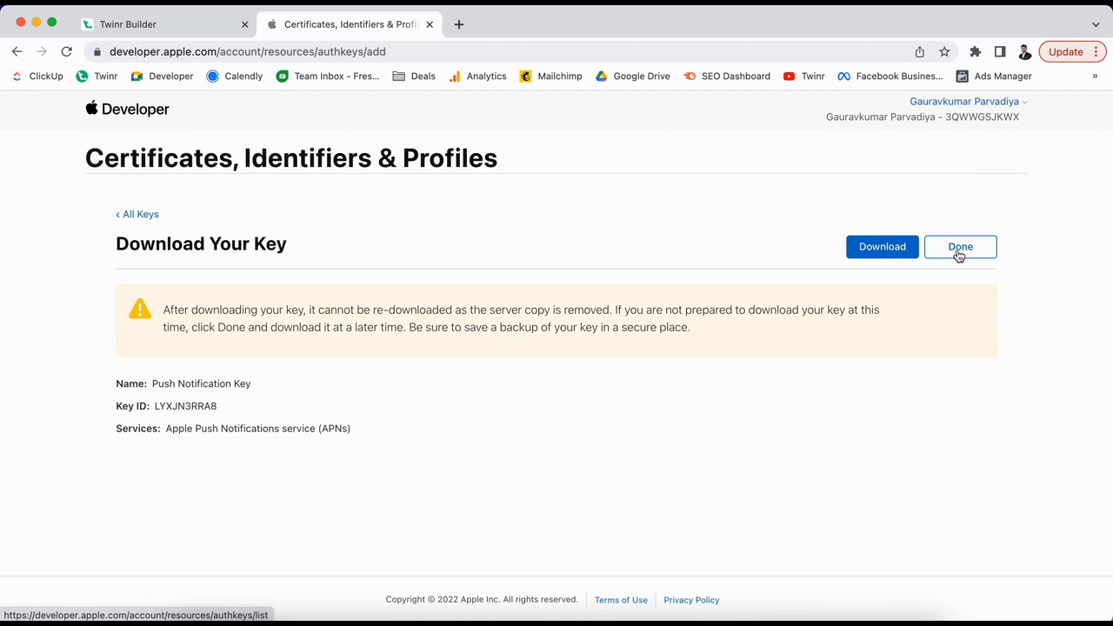
click(882, 249)
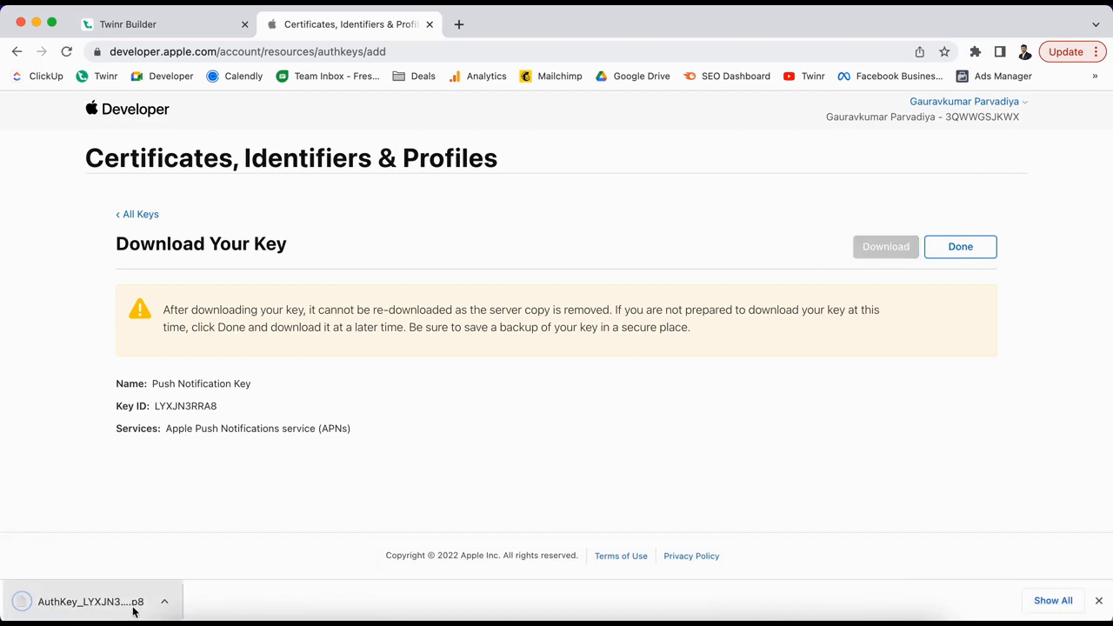
click(965, 248)
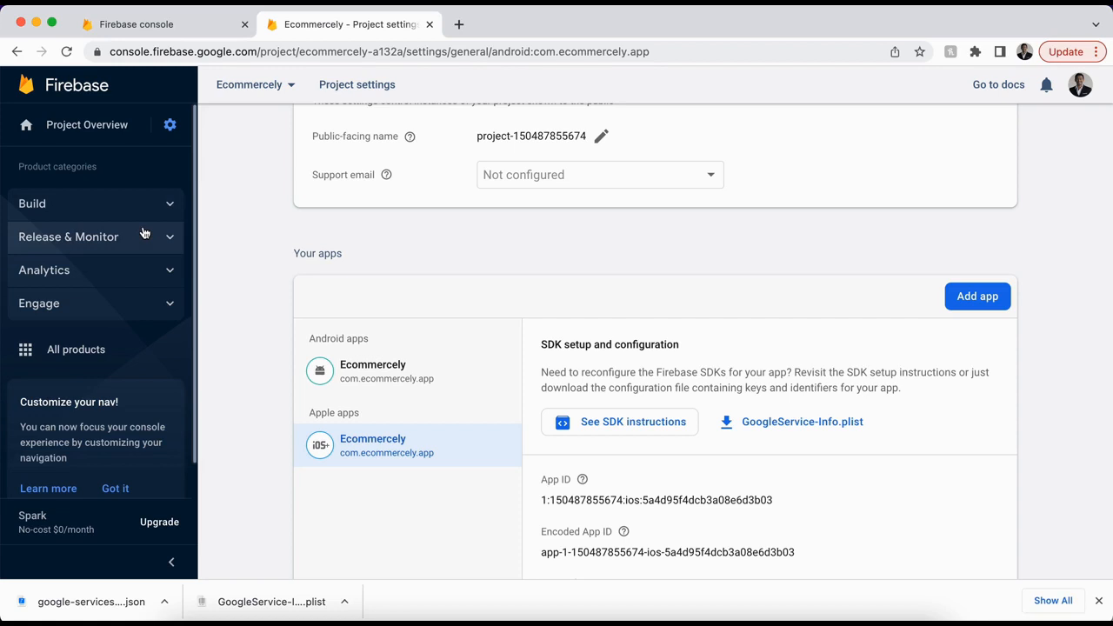
Step: In the Firebase console, open the Ecommercely project's Cloud Messaging settings and find the APNs authentication key section for the Apple app
scroll(350, 264, up, 10)
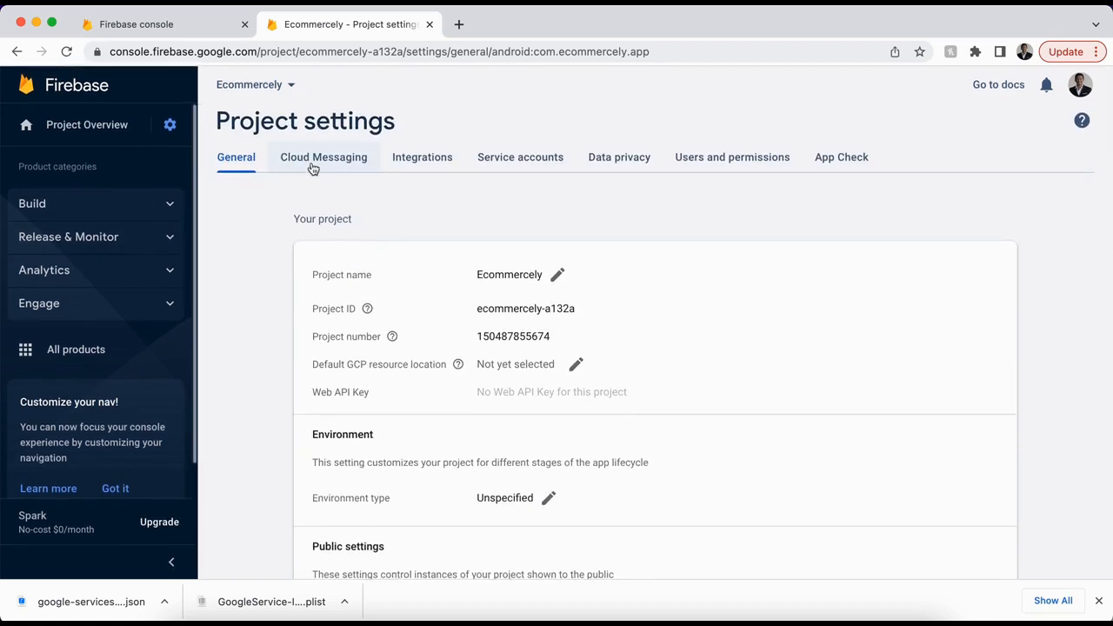
click(314, 166)
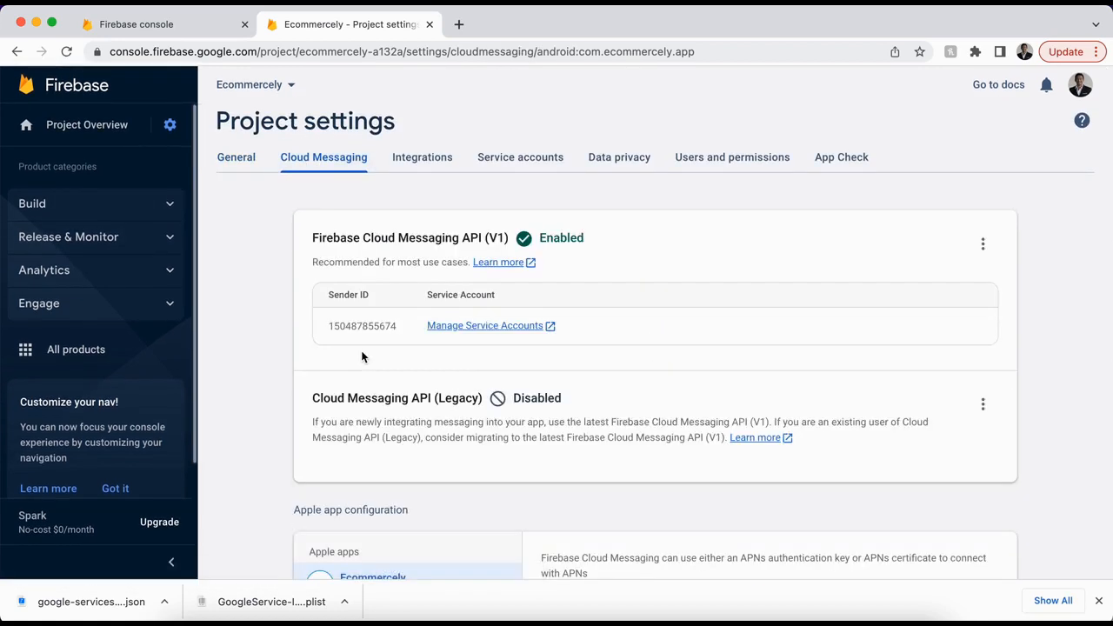
scroll(363, 357, down, 5)
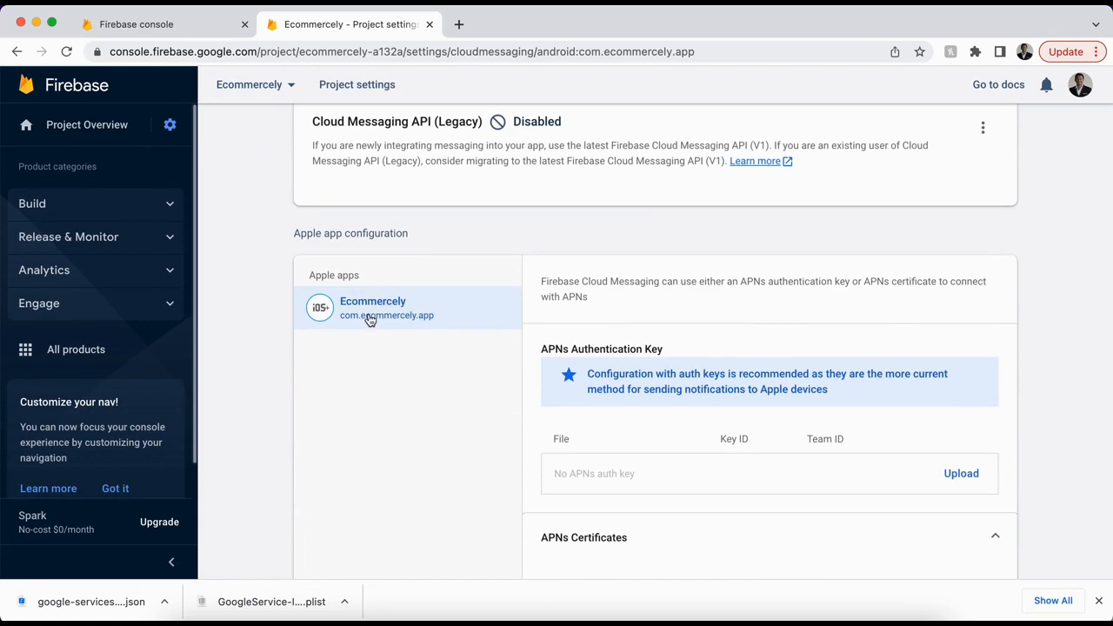
scroll(370, 320, down, 2)
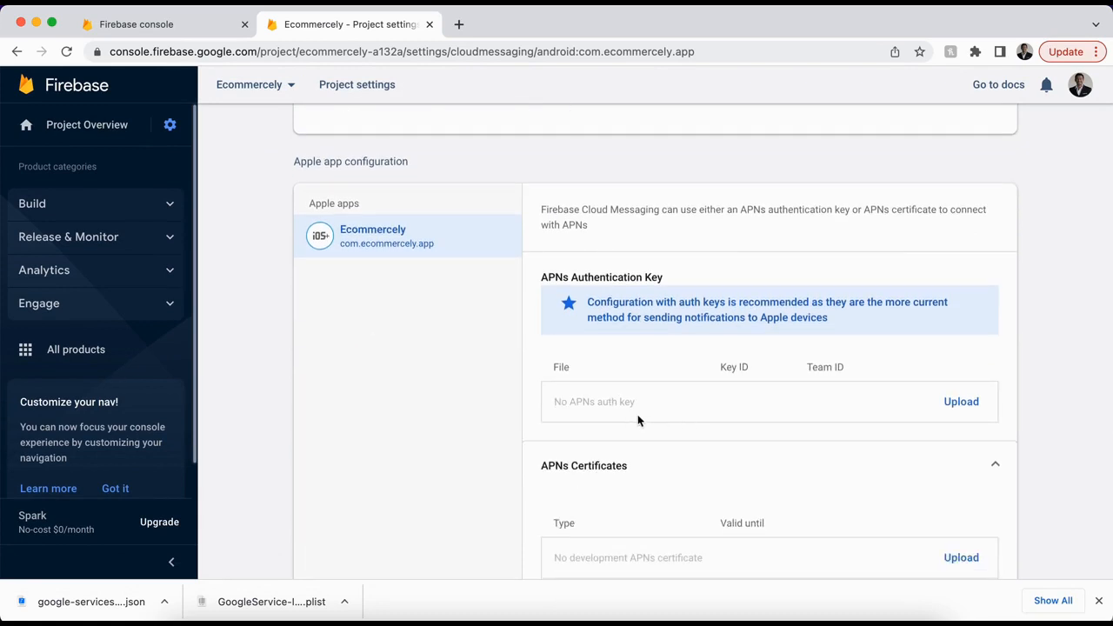
scroll(615, 403, down, 1)
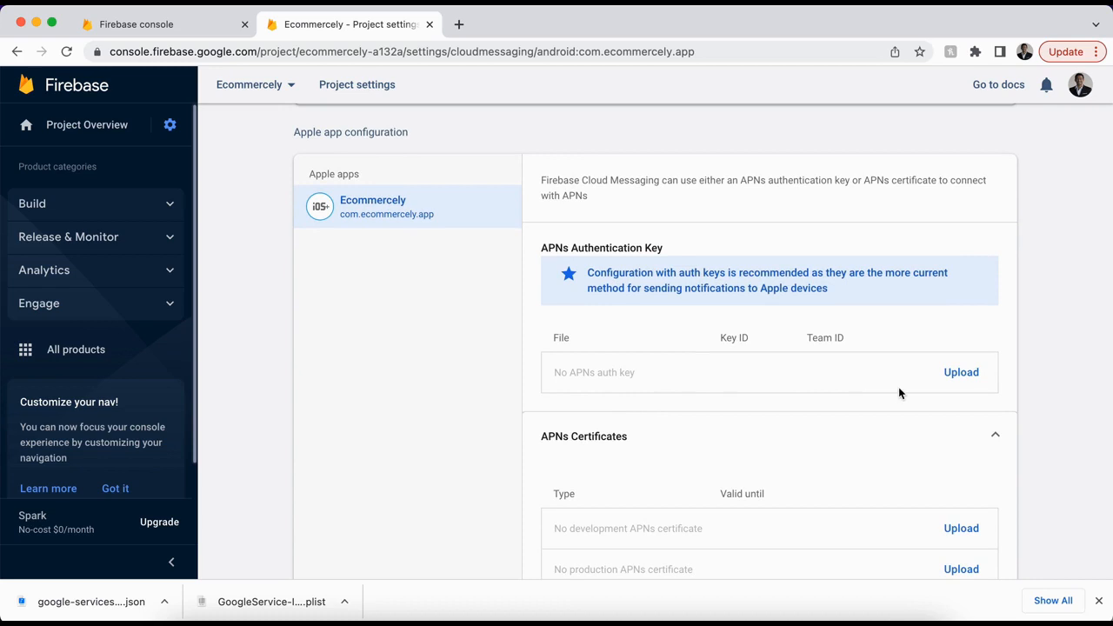
Step: Start an APNs auth key upload for the Ecommercely Apple app and choose the AuthKey .p8 file from Downloads
click(960, 374)
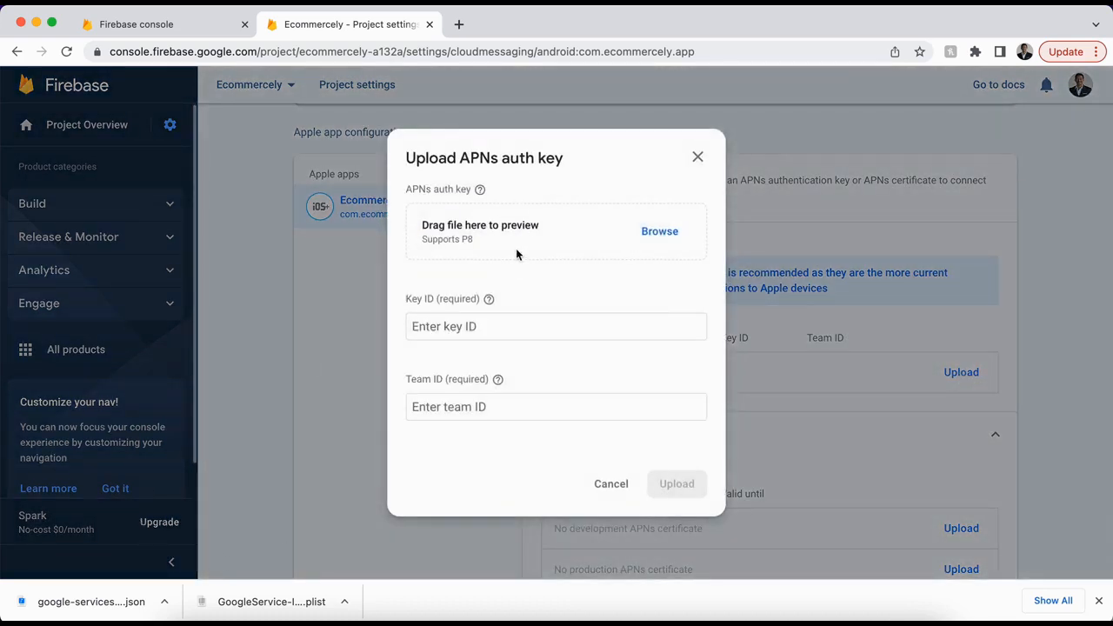
click(656, 232)
click(448, 258)
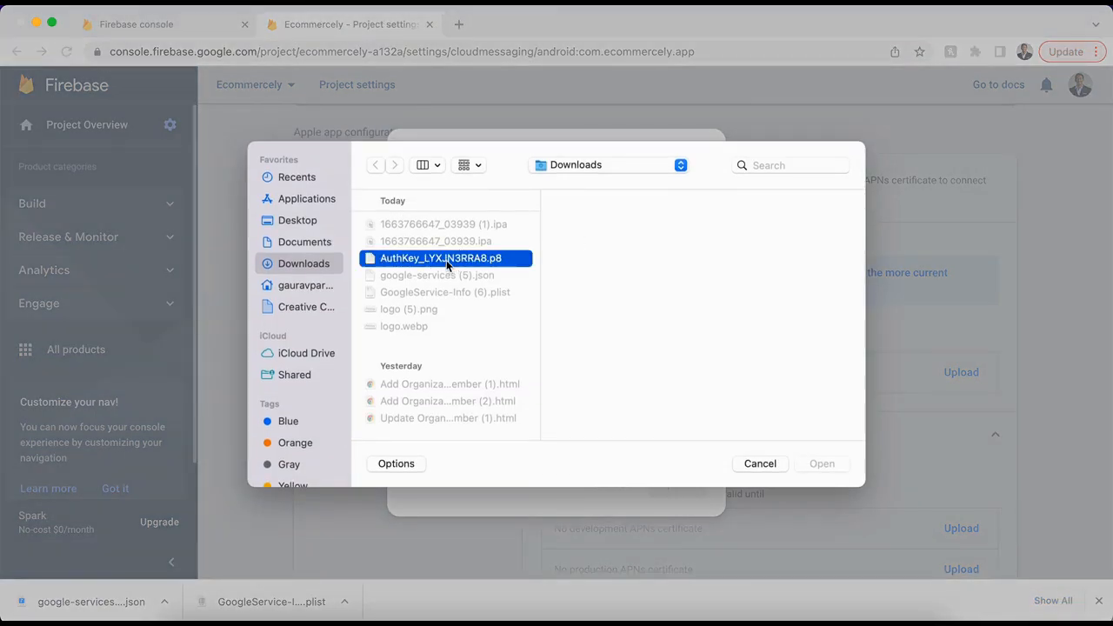
click(810, 463)
Step: Copy the Key ID from the Push Notification Key's details in Apple Developer into Firebase's Key ID field
click(489, 327)
key(super+grave)
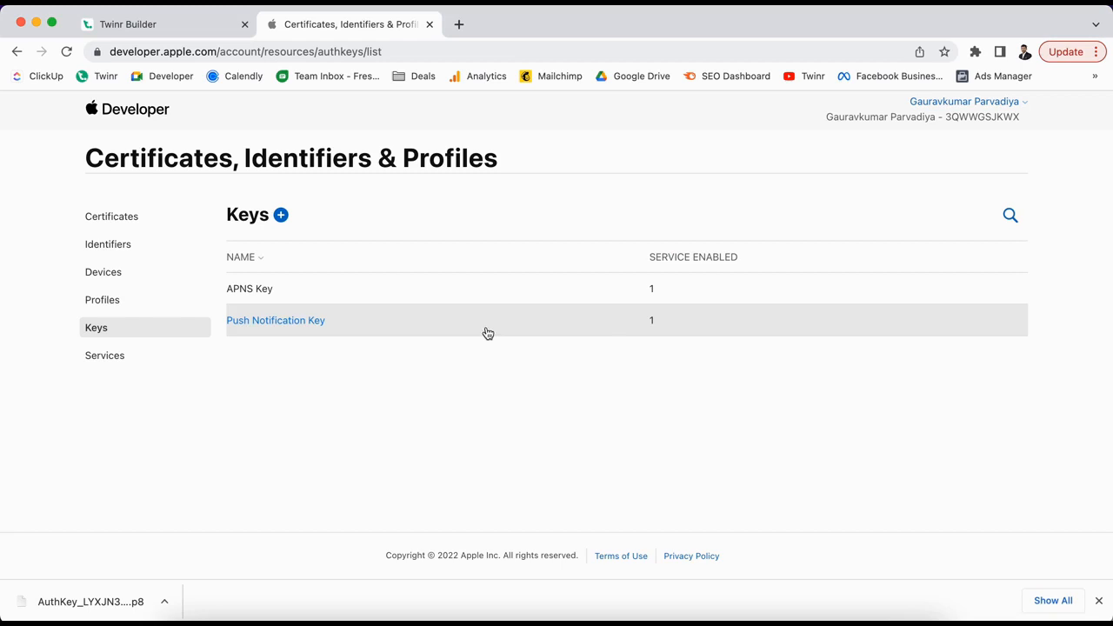
click(291, 321)
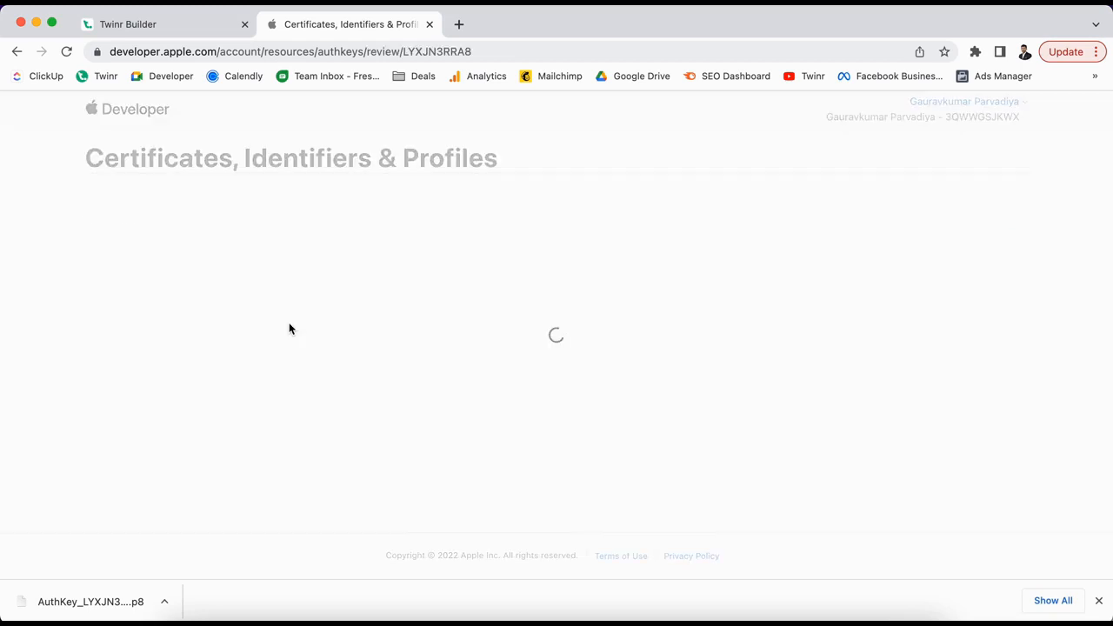
double_click(128, 346)
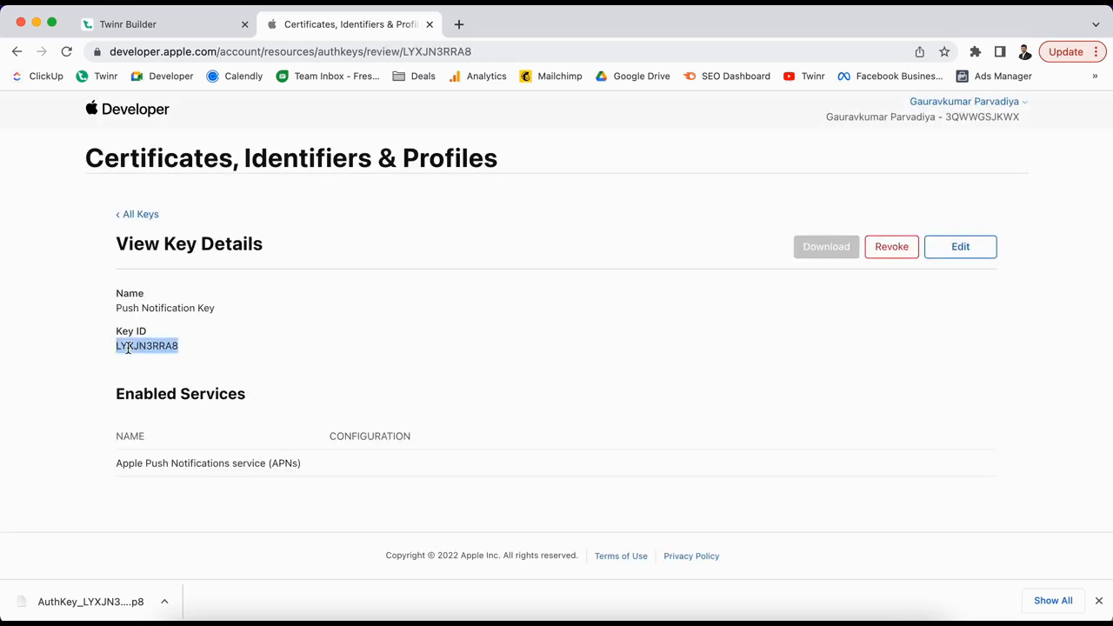
key(super+c)
key(super+grave)
key(super+v)
Step: Copy the Team ID from the Apple Developer membership details into Firebase's Team ID field and upload the APNs auth key
click(474, 411)
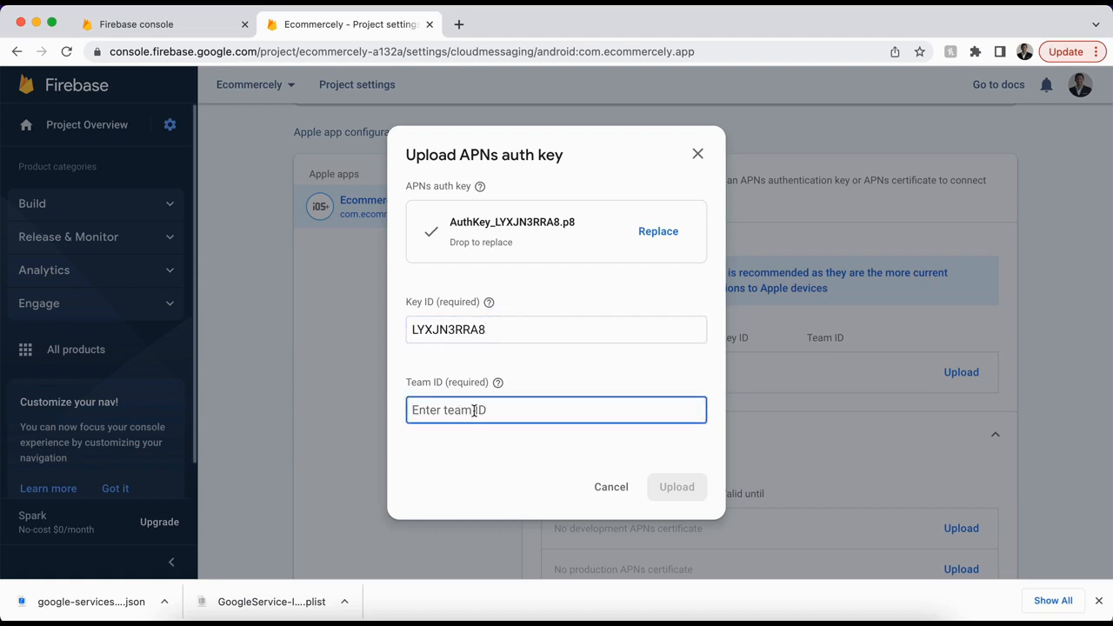
key(super+grave)
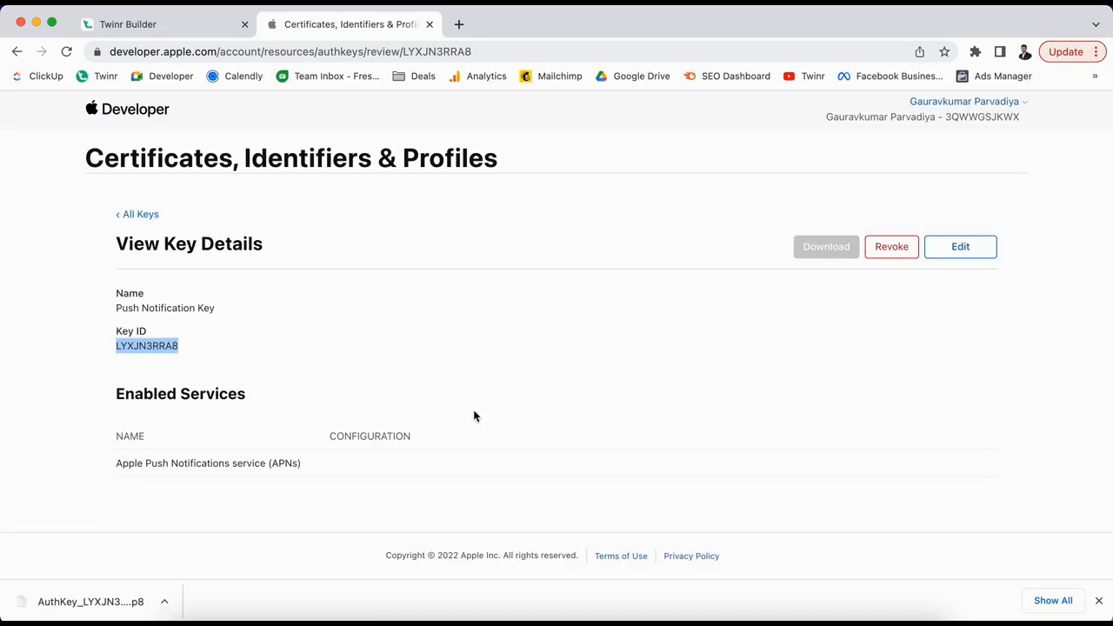
click(1003, 105)
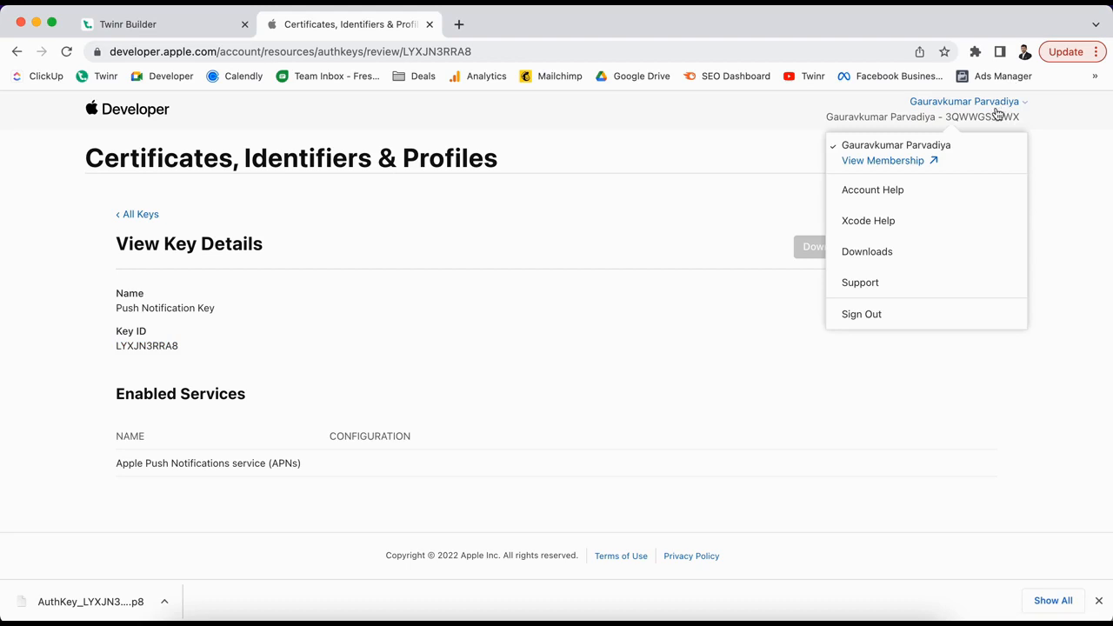
click(884, 164)
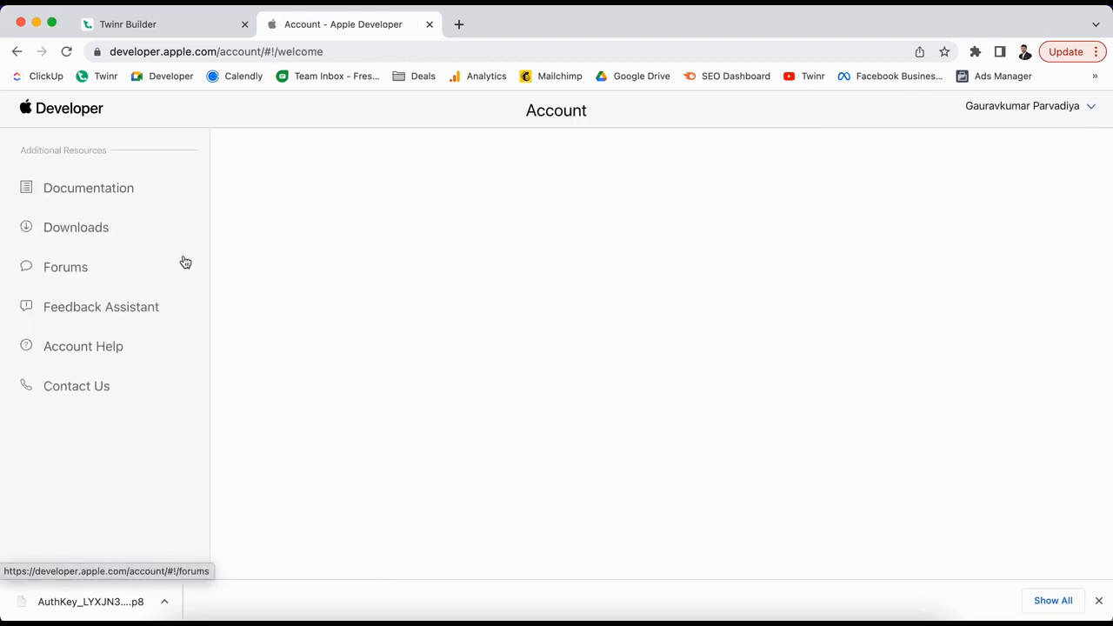
click(67, 229)
scroll(455, 417, down, 2)
double_click(477, 424)
key(super+grave)
key(super+v)
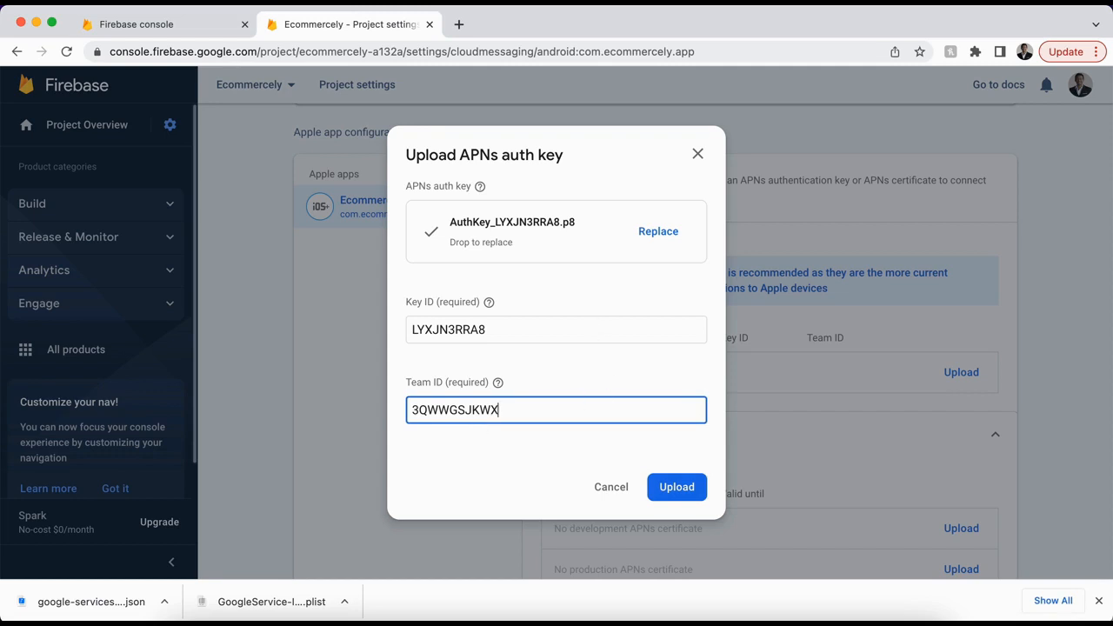
click(682, 487)
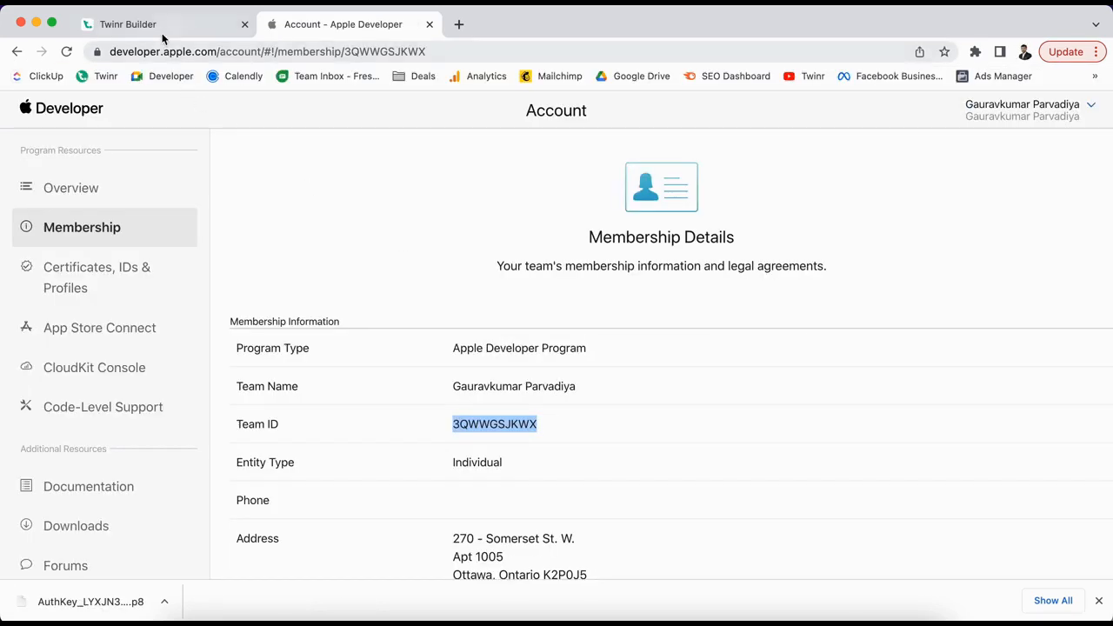
Step: Switch back to Twinr Builder's Firebase Notifications settings for the Ecommercely app
click(164, 35)
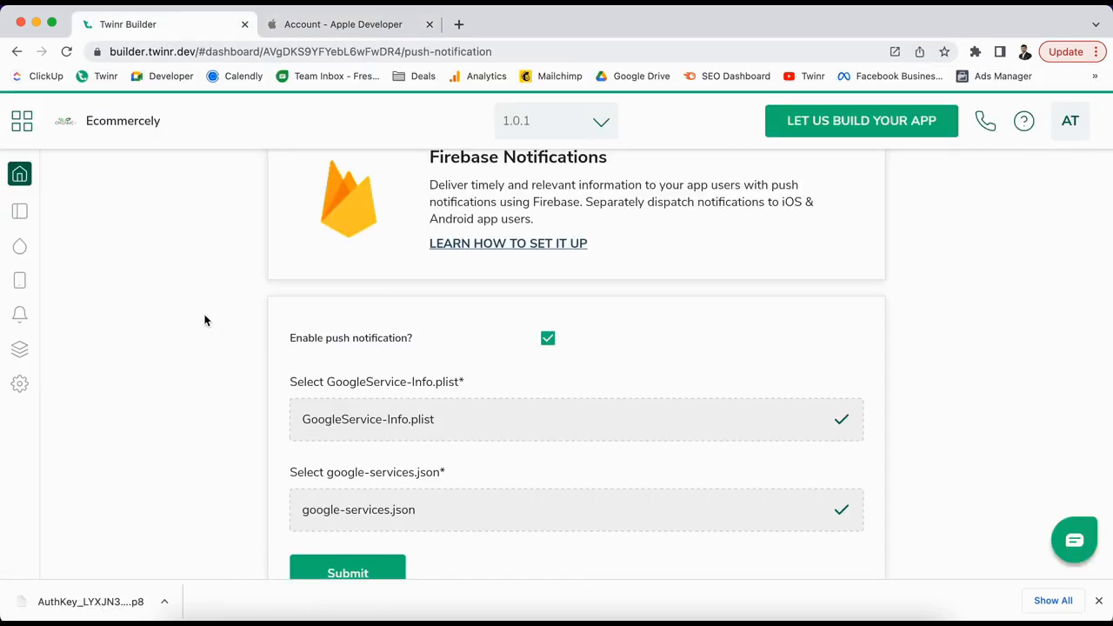